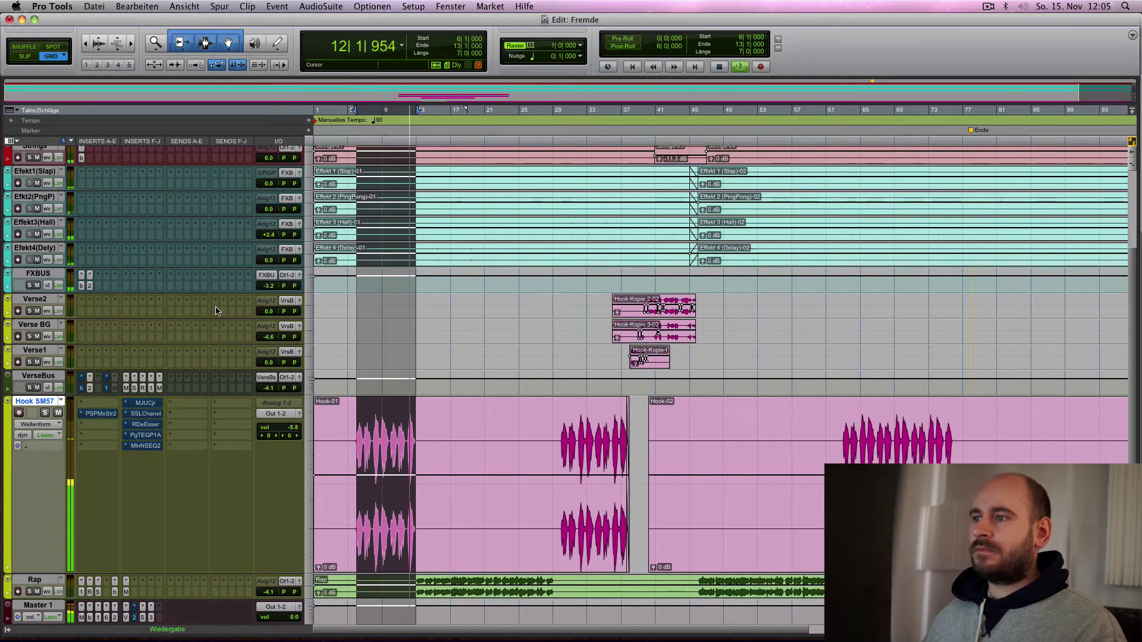
Step: Stop playback and open the PSP MixSaturator2 insert of the Hook SM57 track, moving its window clear of the track controls
{"action": "key", "text": "space"}
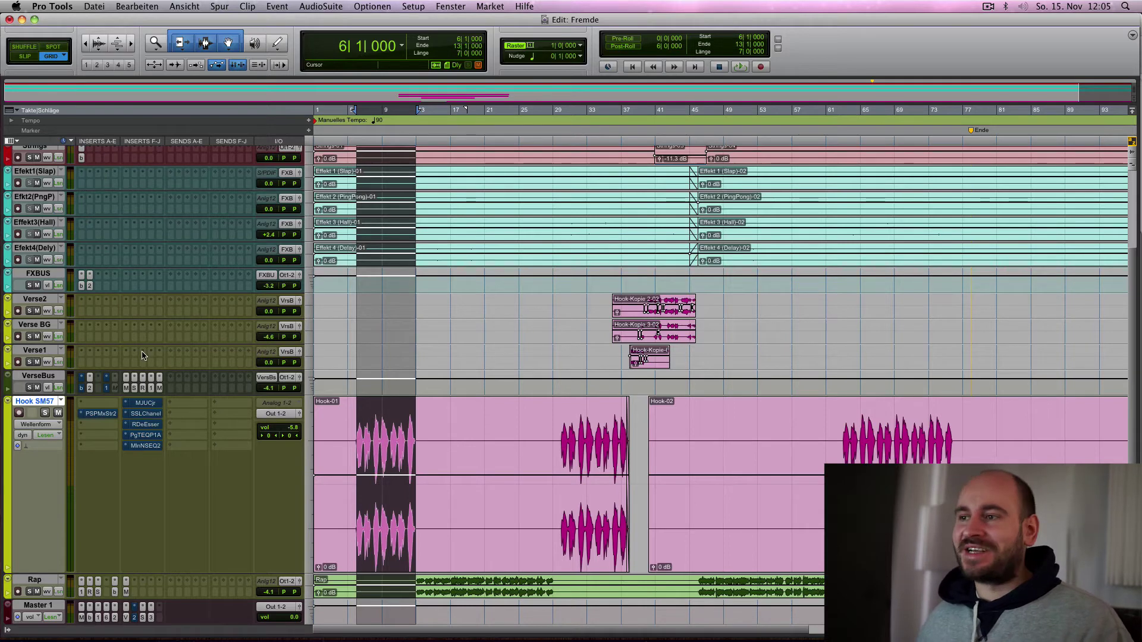
{"action": "left_click", "coordinate": [100, 414]}
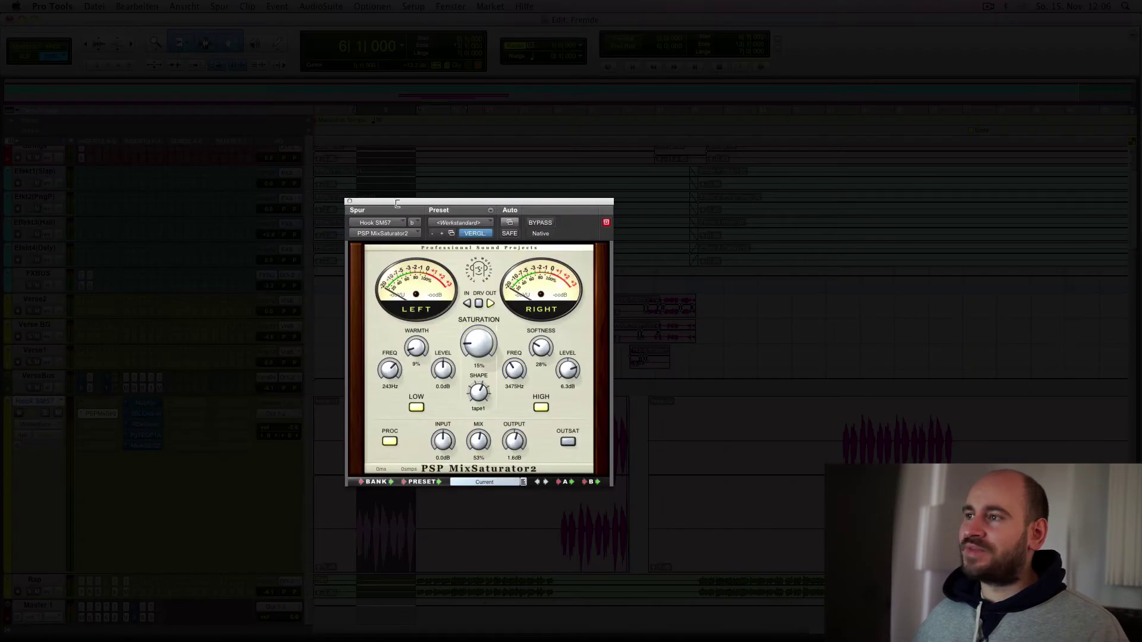
{"action": "left_click_drag", "start_coordinate": [397, 204], "coordinate": [544, 204]}
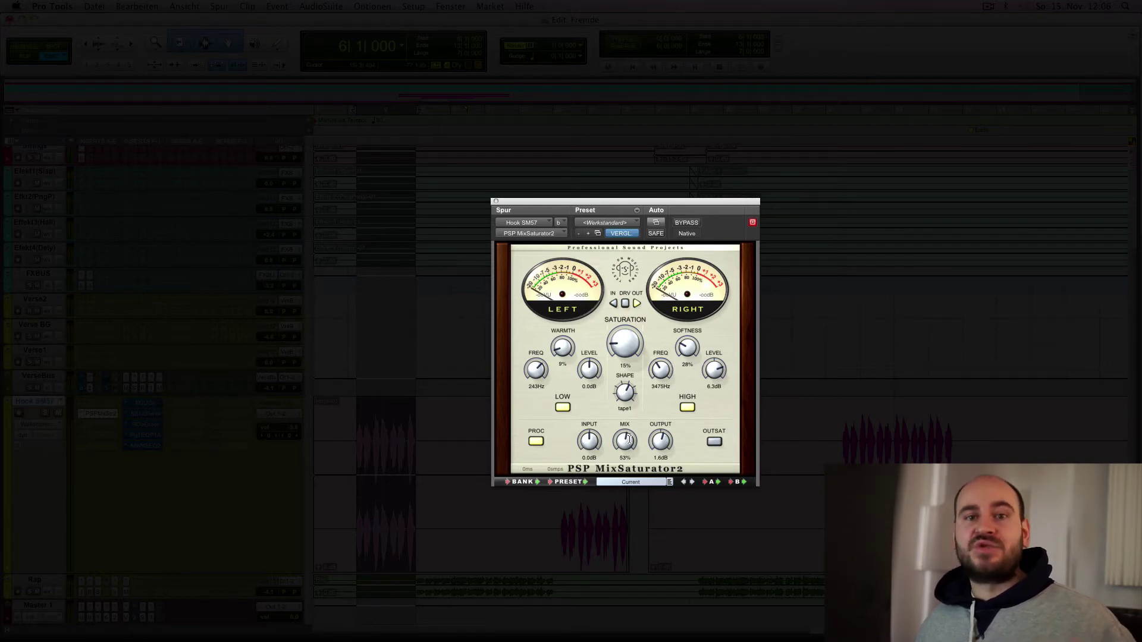
Step: Play the selected hook passage while switching the MixSaturator2 bypass on and off to compare the sound, leaving the effect active
{"action": "left_click", "coordinate": [95, 414], "text": "super"}
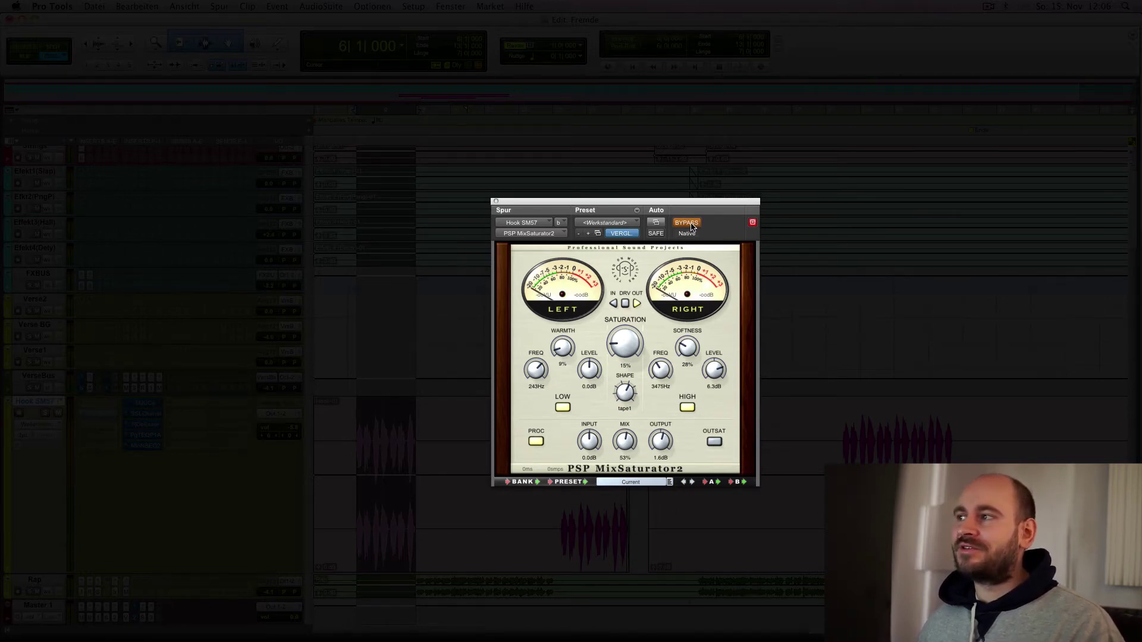
{"action": "key", "text": "space"}
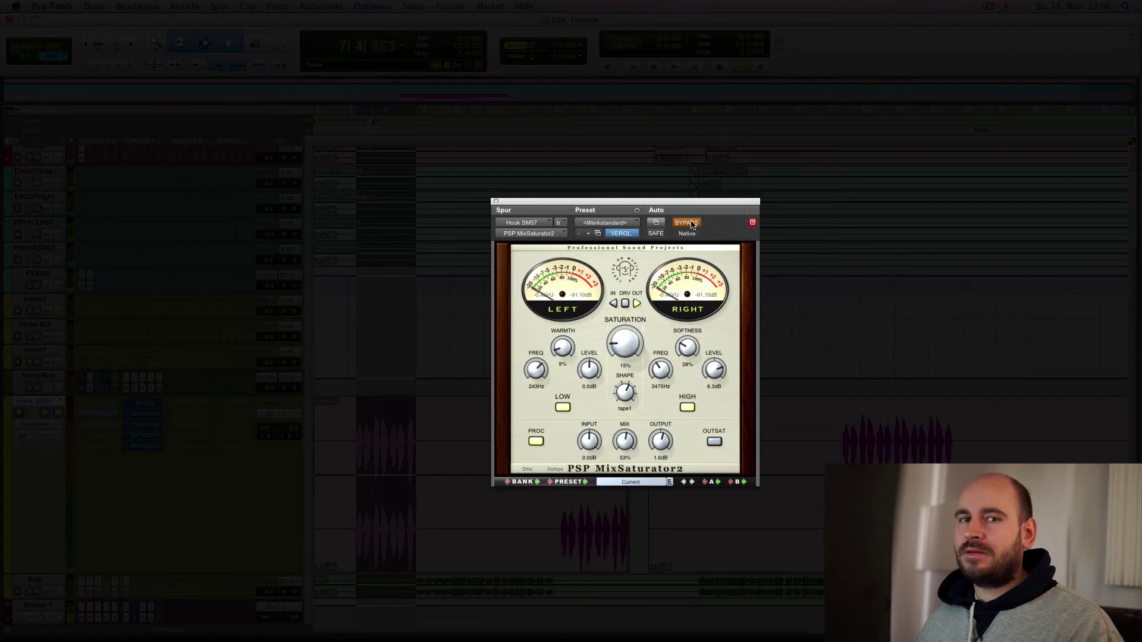
{"action": "left_click", "coordinate": [687, 222]}
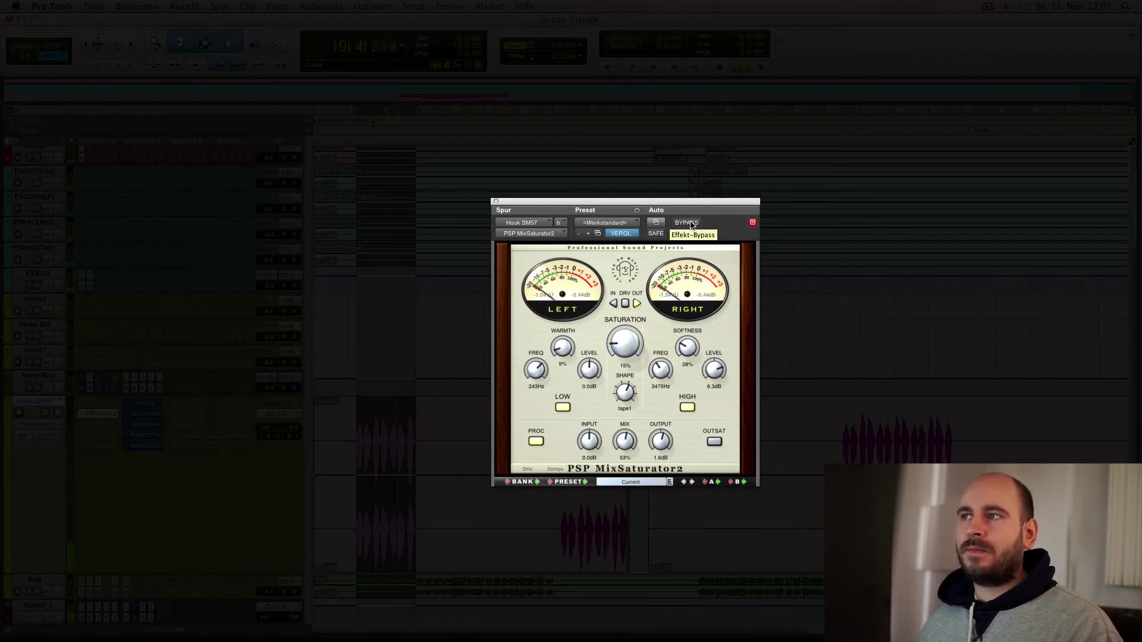
{"action": "left_click", "coordinate": [687, 223]}
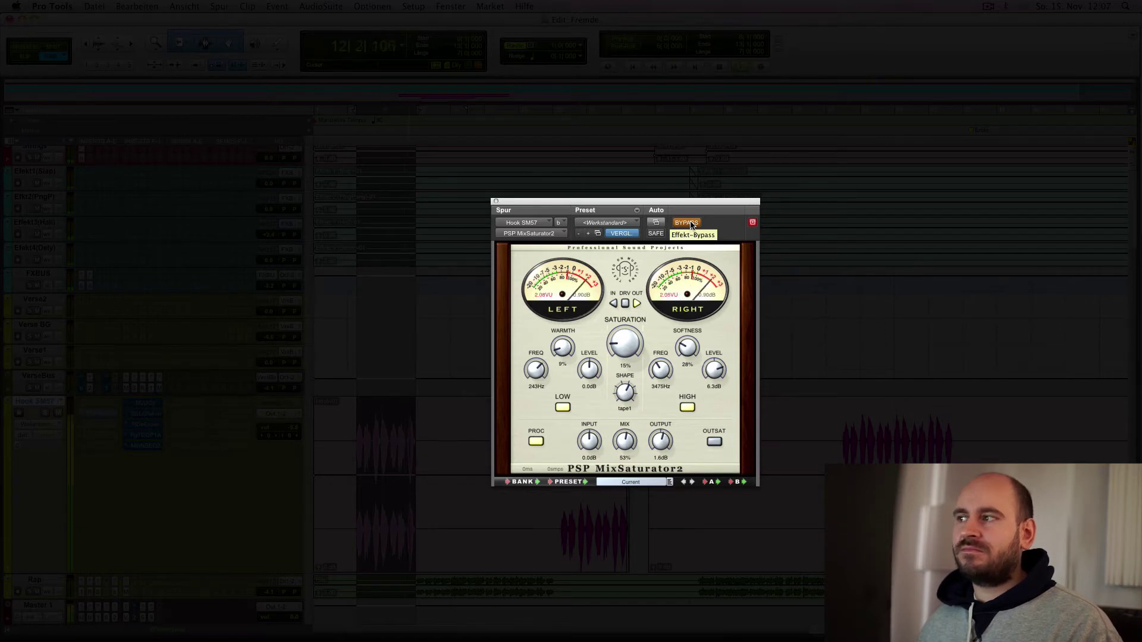
{"action": "left_click", "coordinate": [687, 223]}
{"action": "key", "text": "space"}
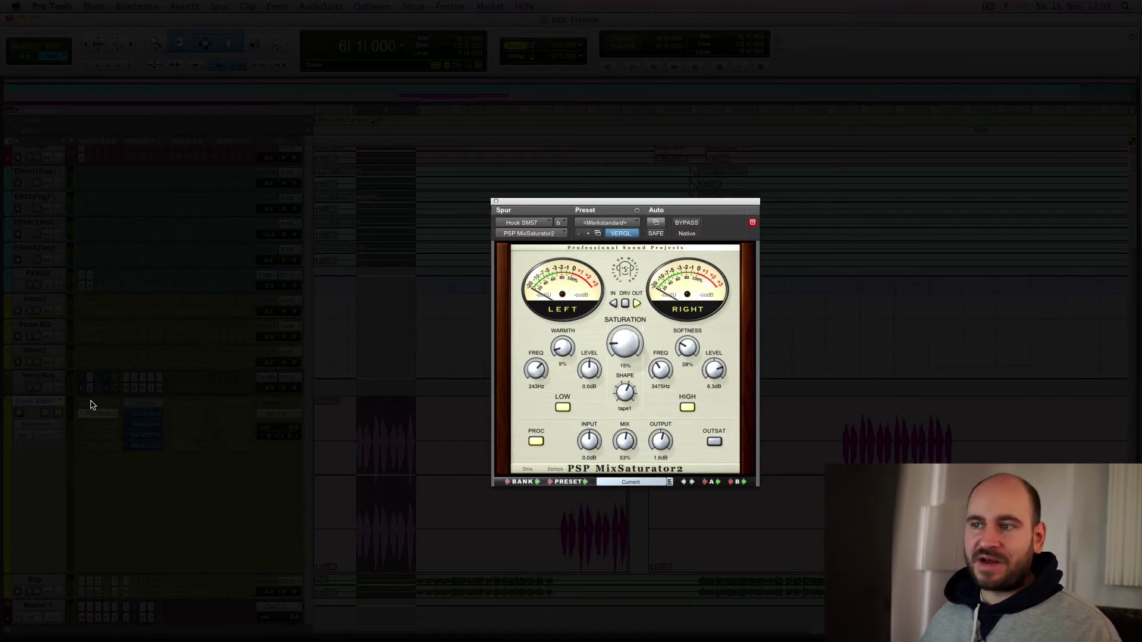
Step: Open the MJUCjr compressor on Hook SM57, compare the selected passage with it bypassed and active, and close it with bypass off
{"action": "left_click", "coordinate": [147, 404]}
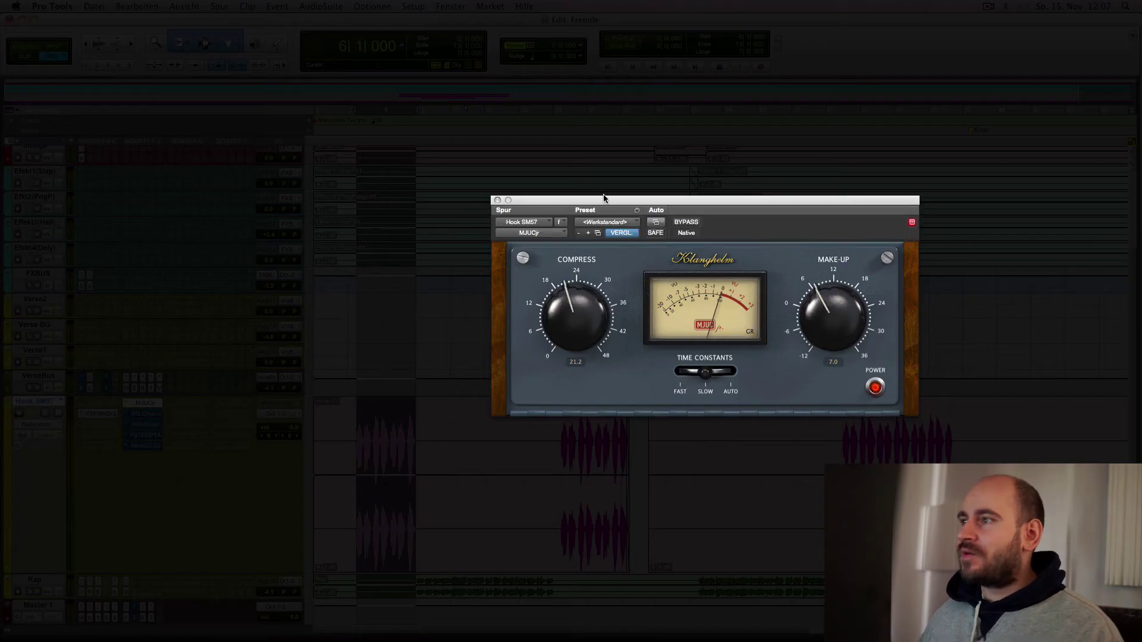
{"action": "left_click_drag", "start_coordinate": [605, 200], "coordinate": [574, 189]}
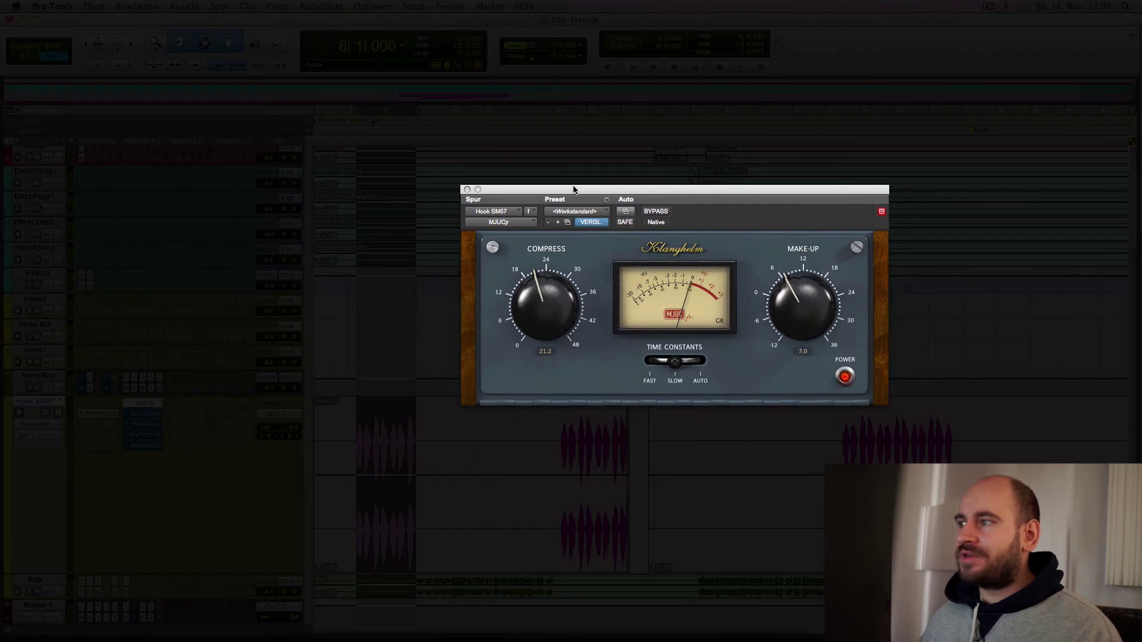
{"action": "left_click", "coordinate": [657, 211]}
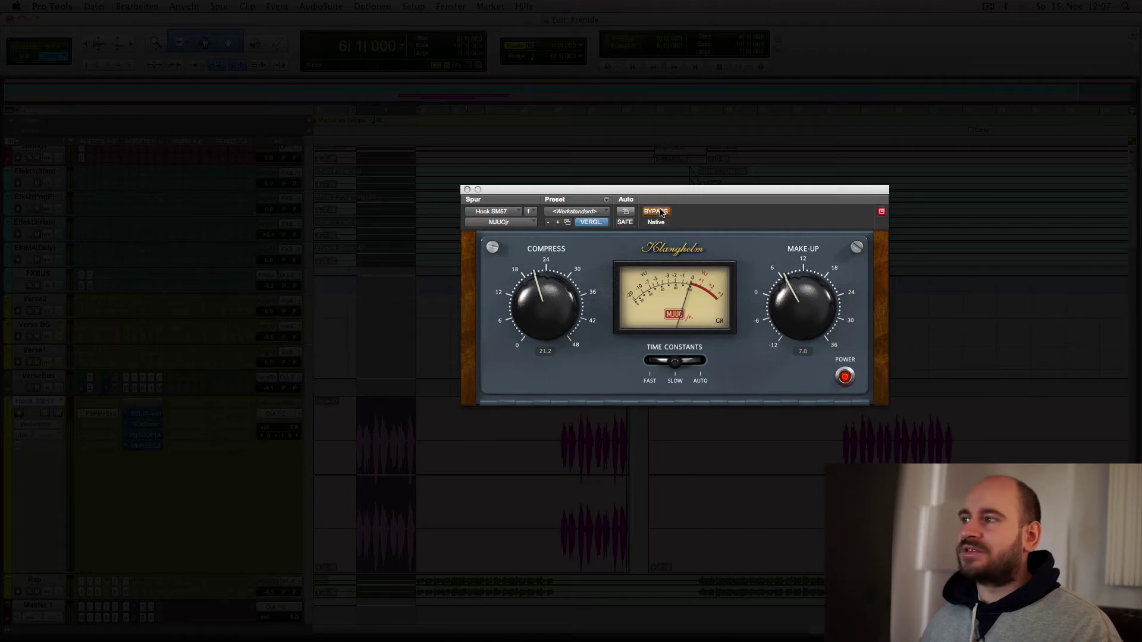
{"action": "key", "text": "space"}
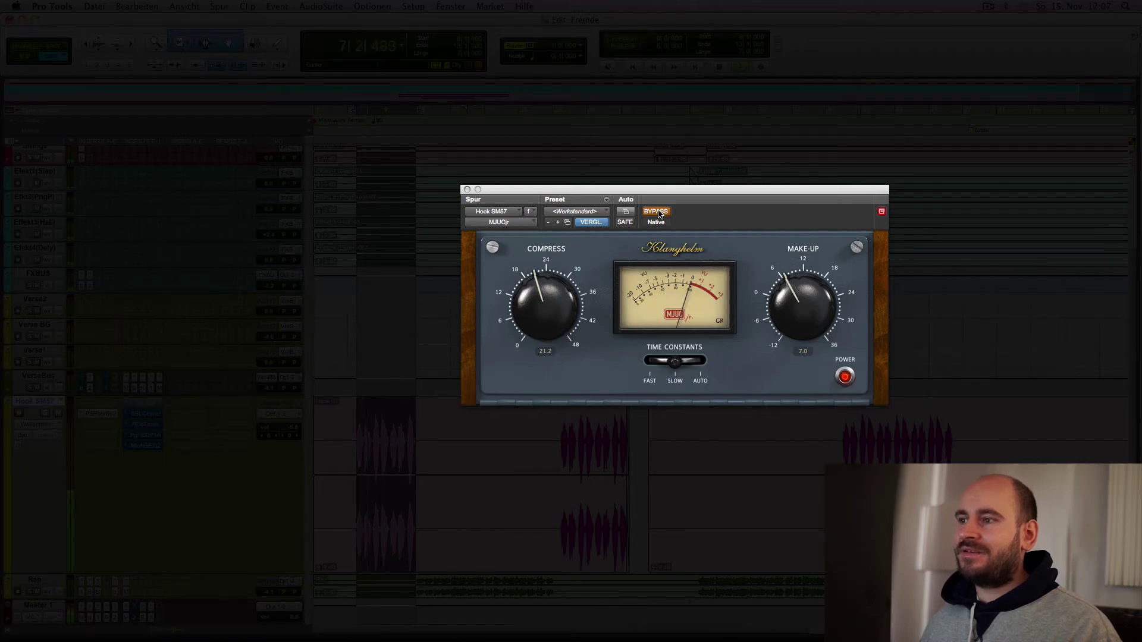
{"action": "left_click", "coordinate": [656, 211]}
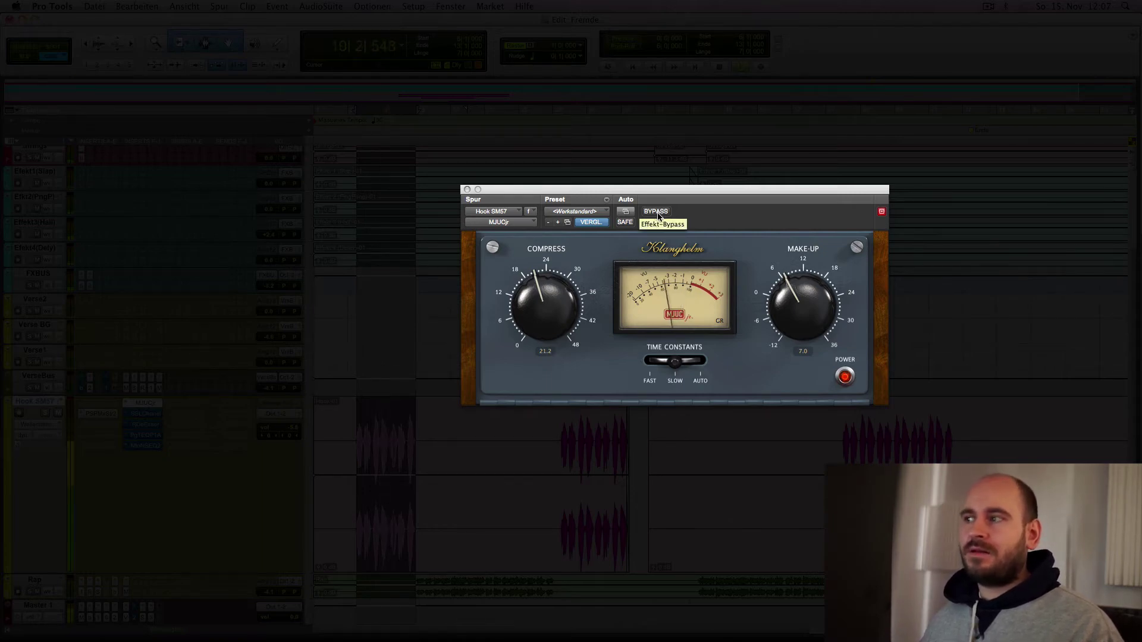
{"action": "left_click", "coordinate": [657, 212]}
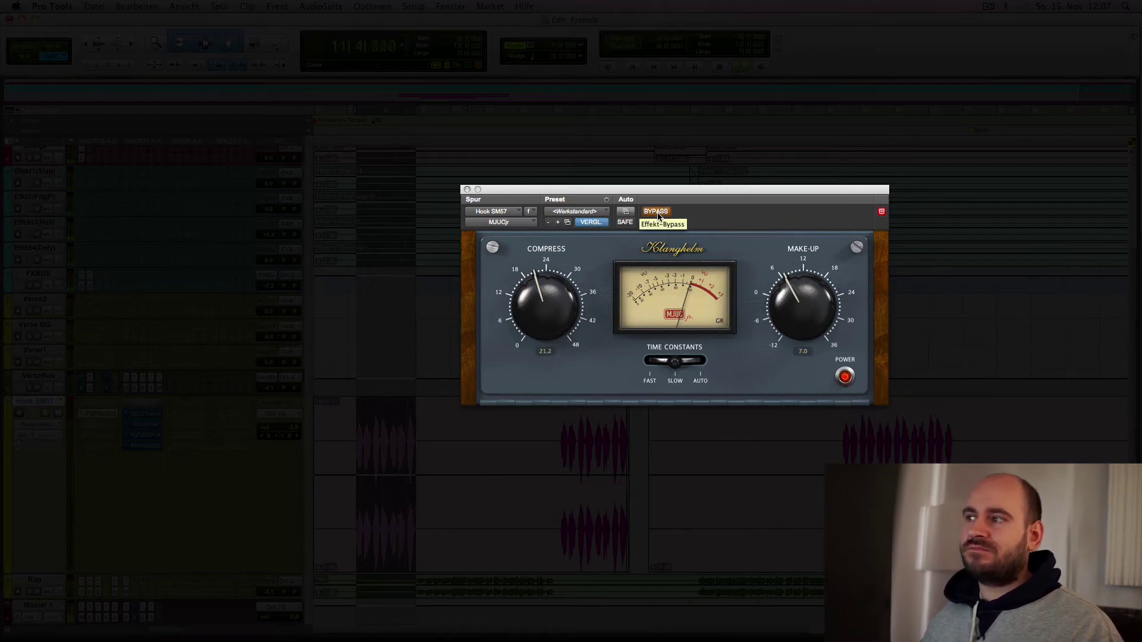
{"action": "left_click", "coordinate": [656, 211]}
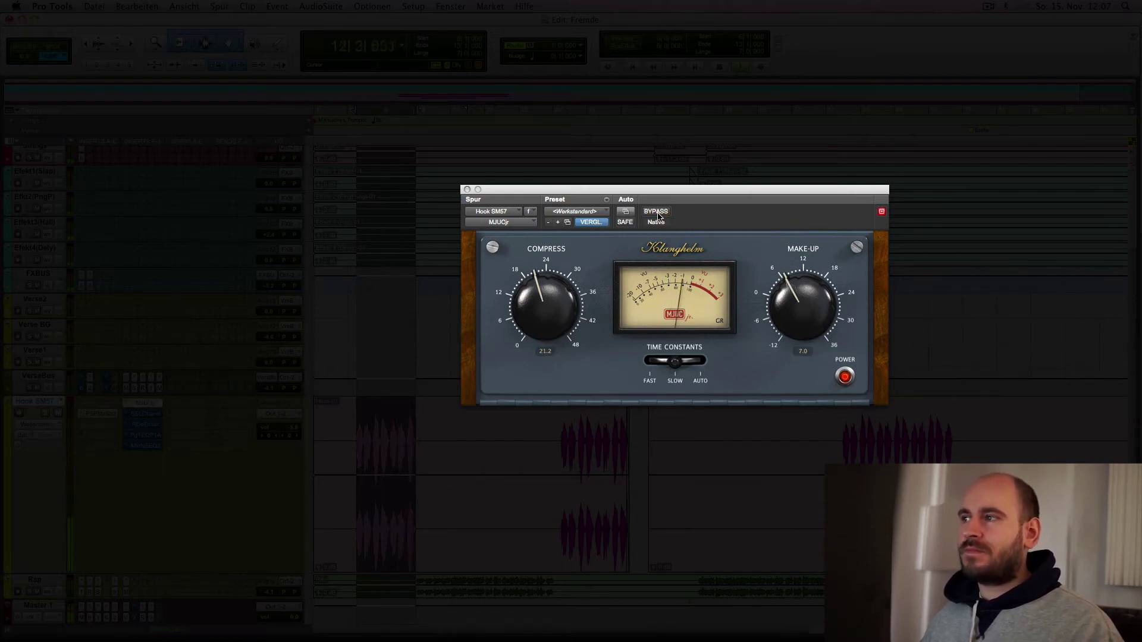
{"action": "key", "text": "space"}
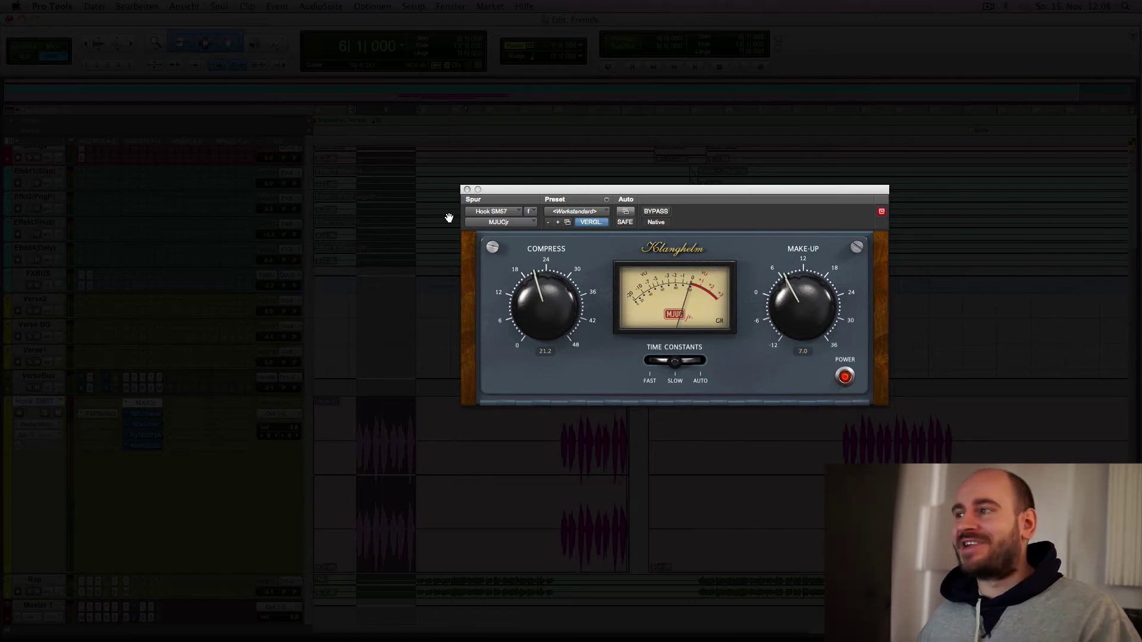
{"action": "left_click", "coordinate": [467, 190]}
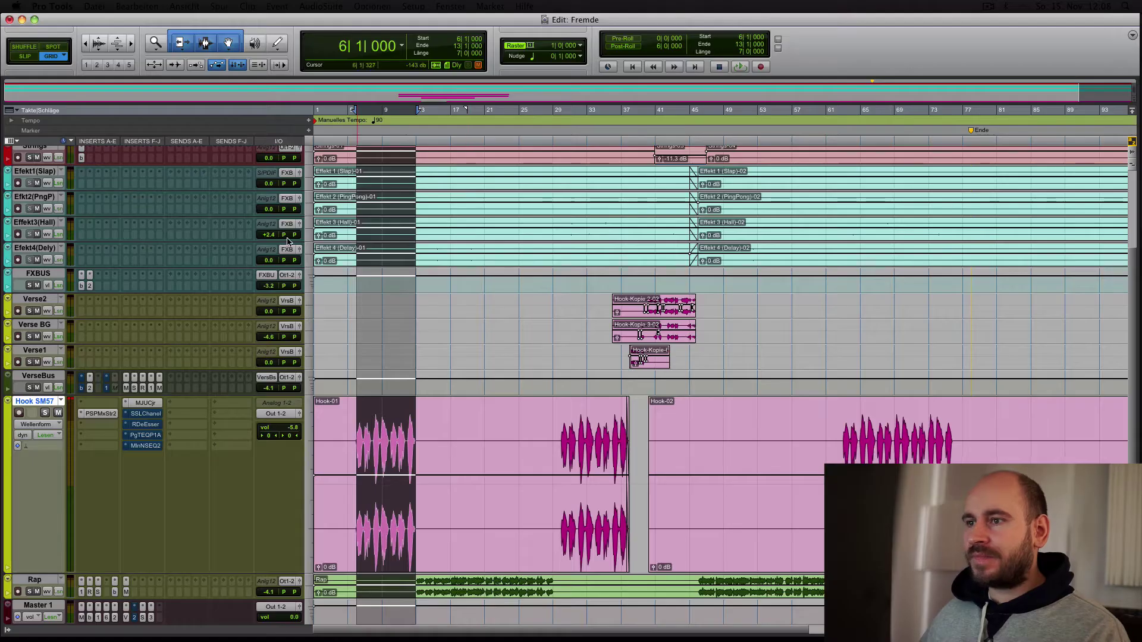
Step: Open the SSLChannel insert on Hook SM57 and examine its high-pass filter and the HF, HMF, LMF and LF equalizer settings
{"action": "left_click", "coordinate": [138, 415]}
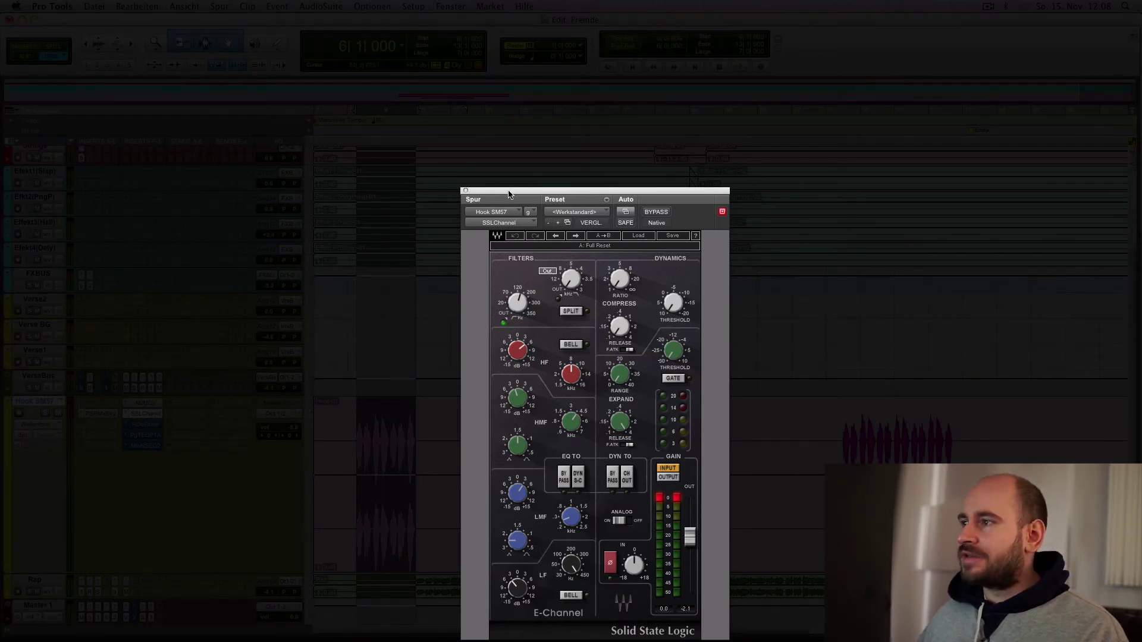
{"action": "left_click_drag", "start_coordinate": [504, 194], "coordinate": [502, 151]}
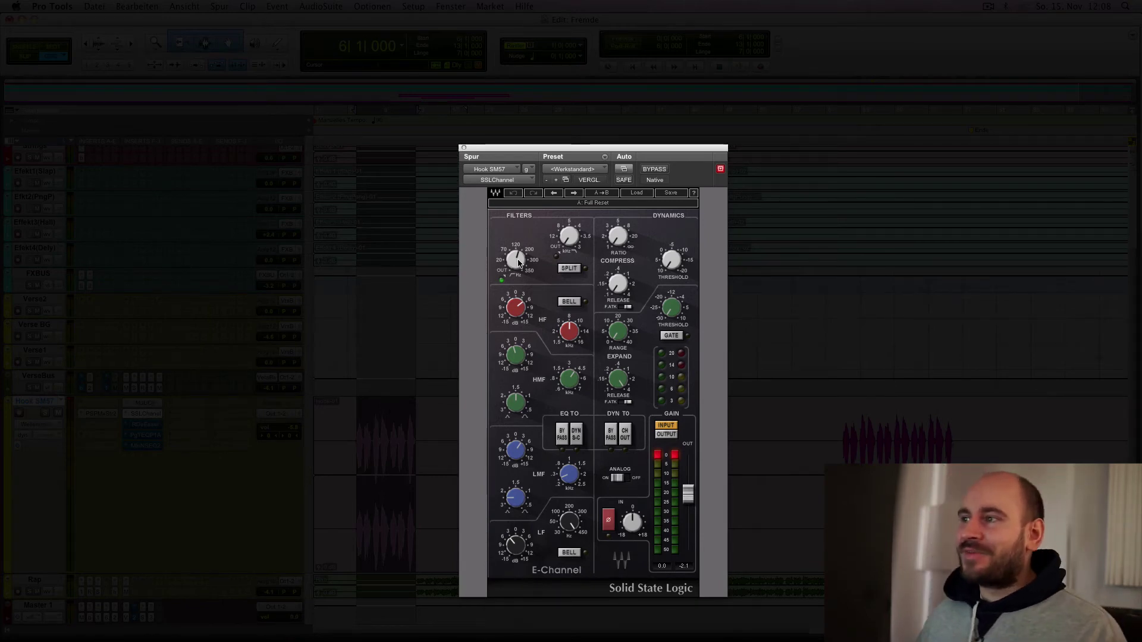
{"action": "left_click_drag", "start_coordinate": [520, 264], "coordinate": [520, 260]}
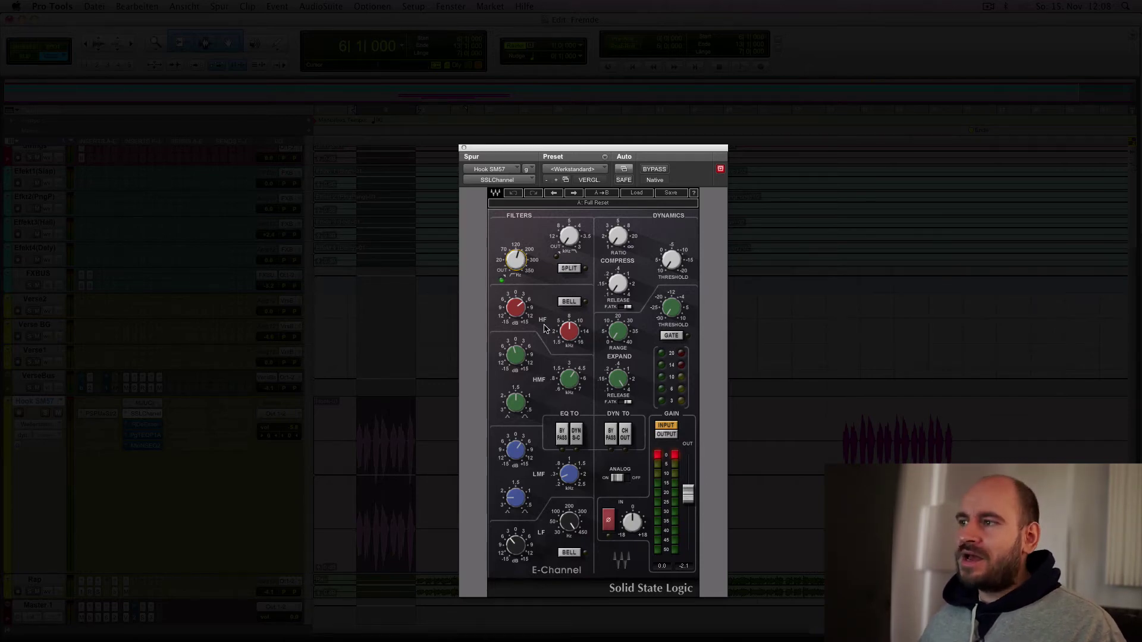
{"action": "mouse_move", "coordinate": [571, 331]}
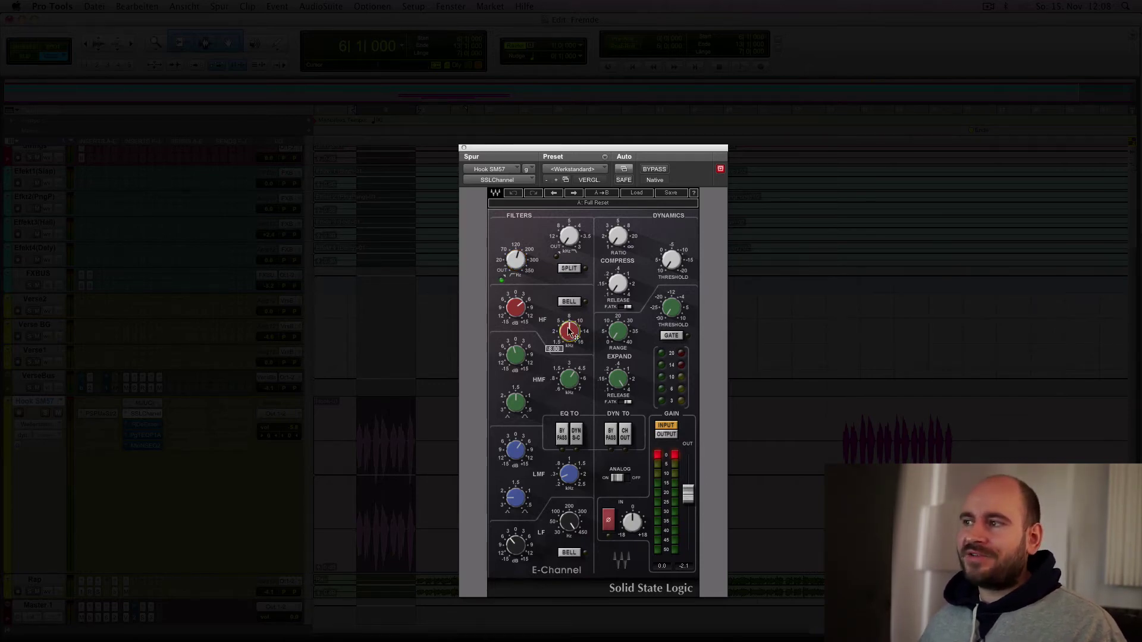
{"action": "mouse_move", "coordinate": [516, 307]}
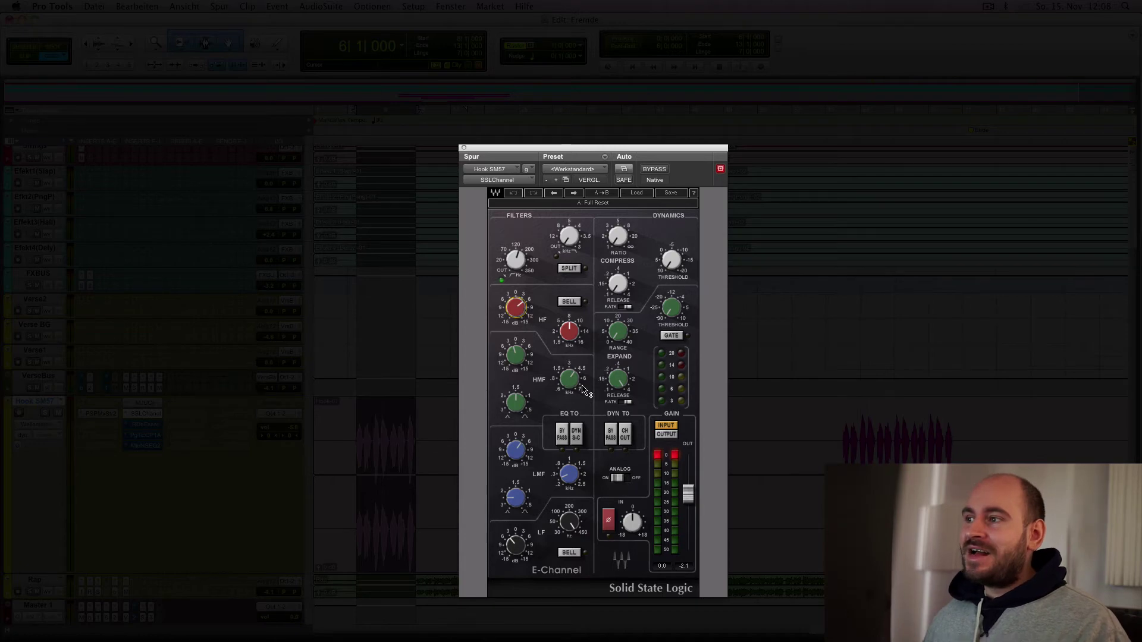
{"action": "mouse_move", "coordinate": [582, 390]}
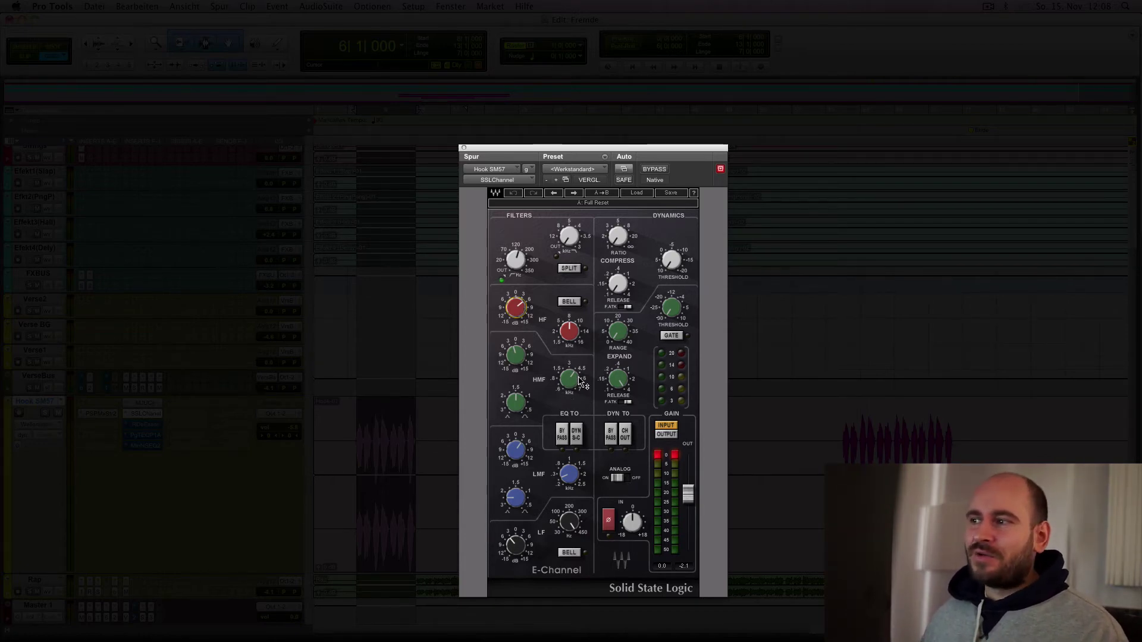
{"action": "left_click", "coordinate": [571, 379]}
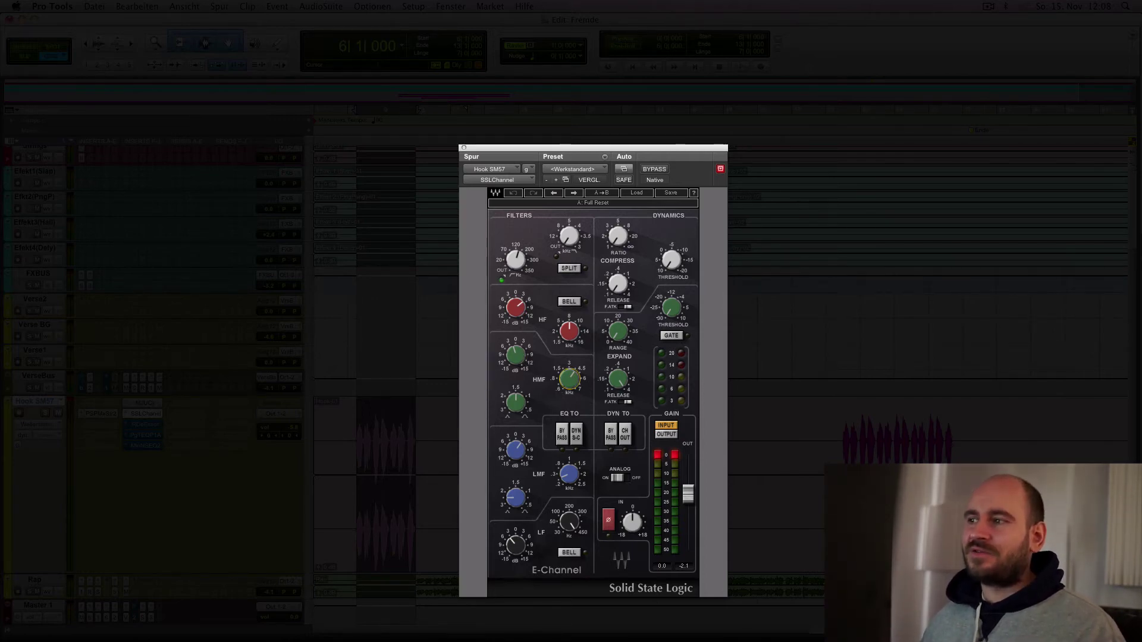
{"action": "left_click", "coordinate": [516, 355]}
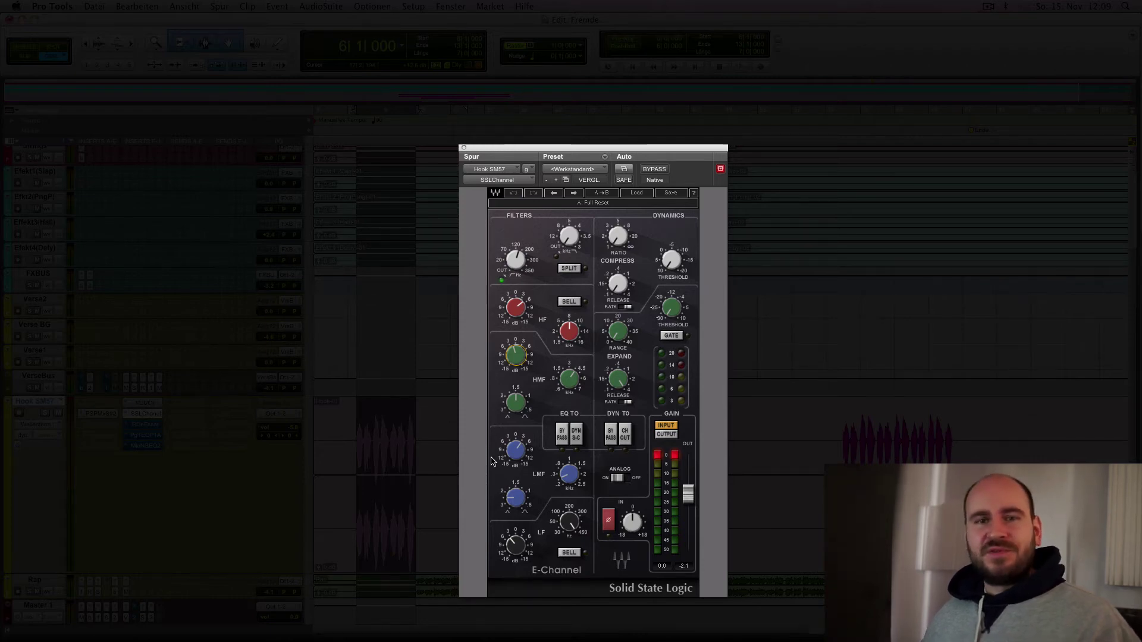
{"action": "left_click", "coordinate": [569, 476]}
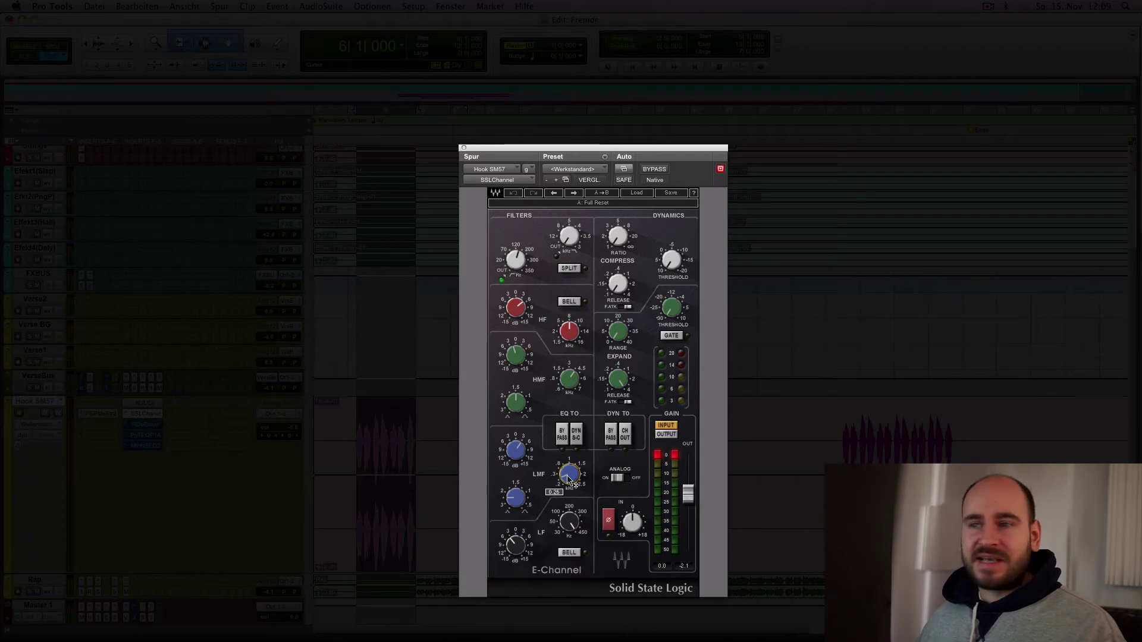
{"action": "left_click", "coordinate": [515, 451]}
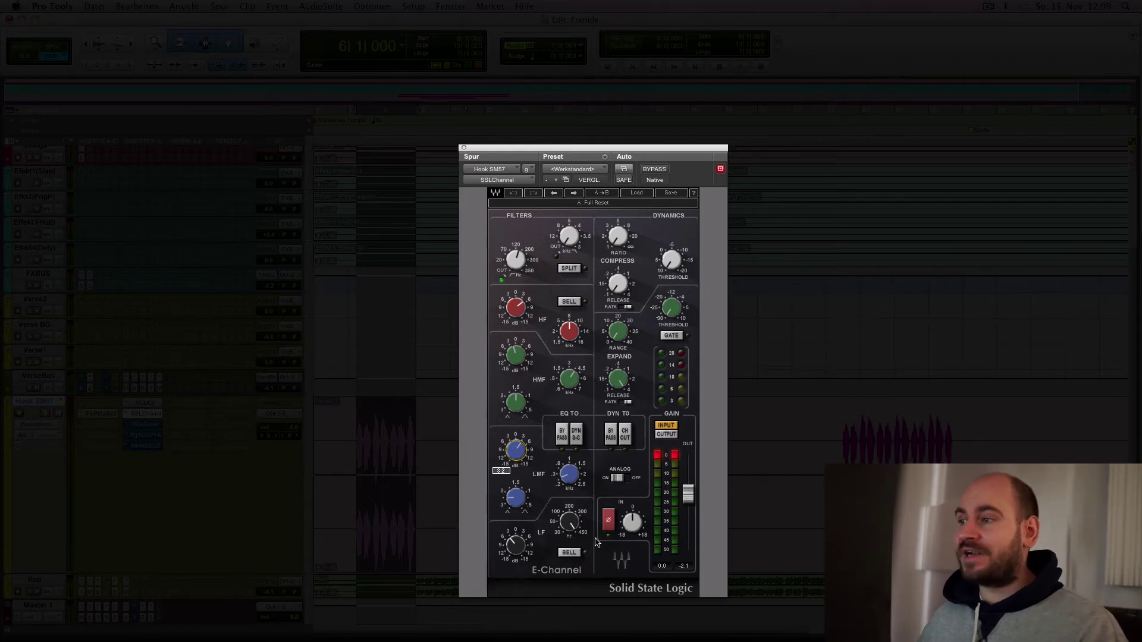
{"action": "mouse_move", "coordinate": [572, 536]}
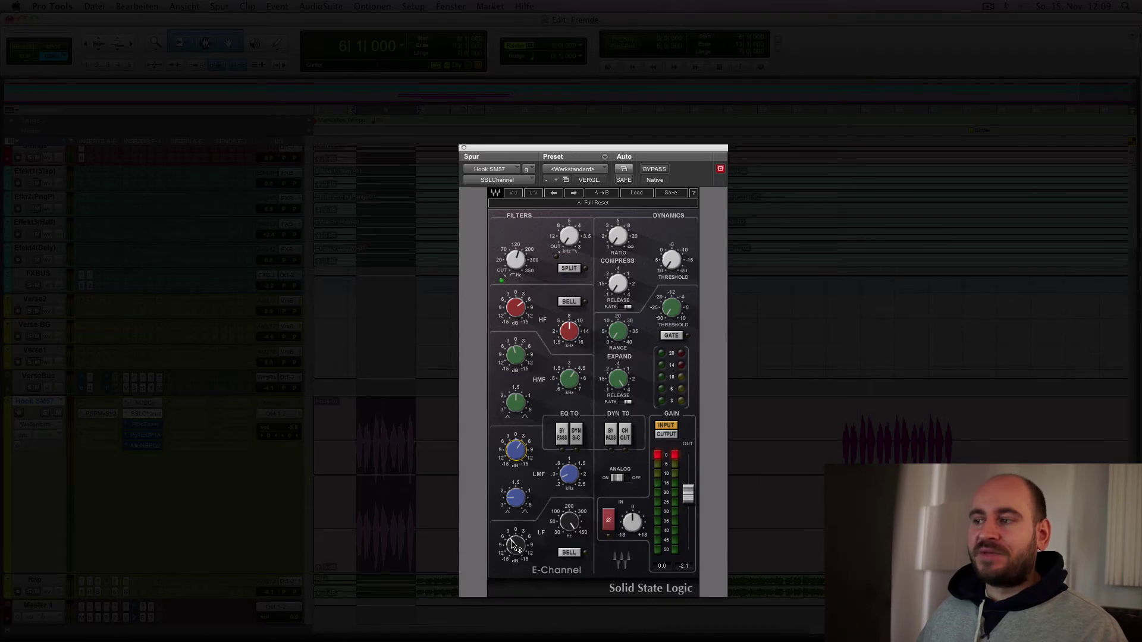
{"action": "mouse_move", "coordinate": [516, 546]}
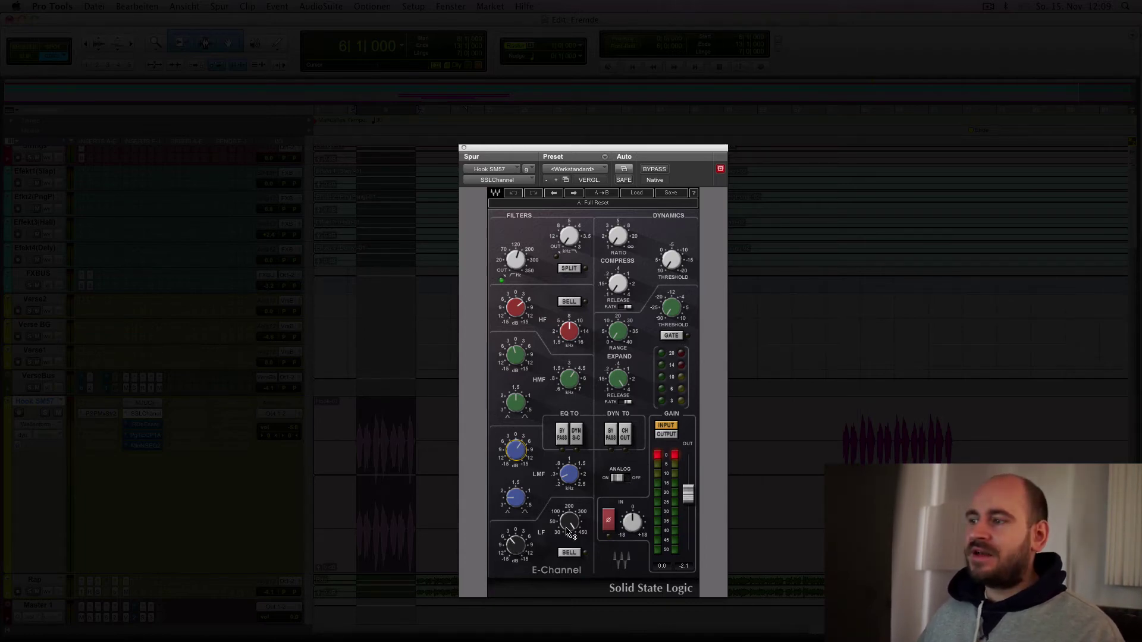
{"action": "mouse_move", "coordinate": [568, 531]}
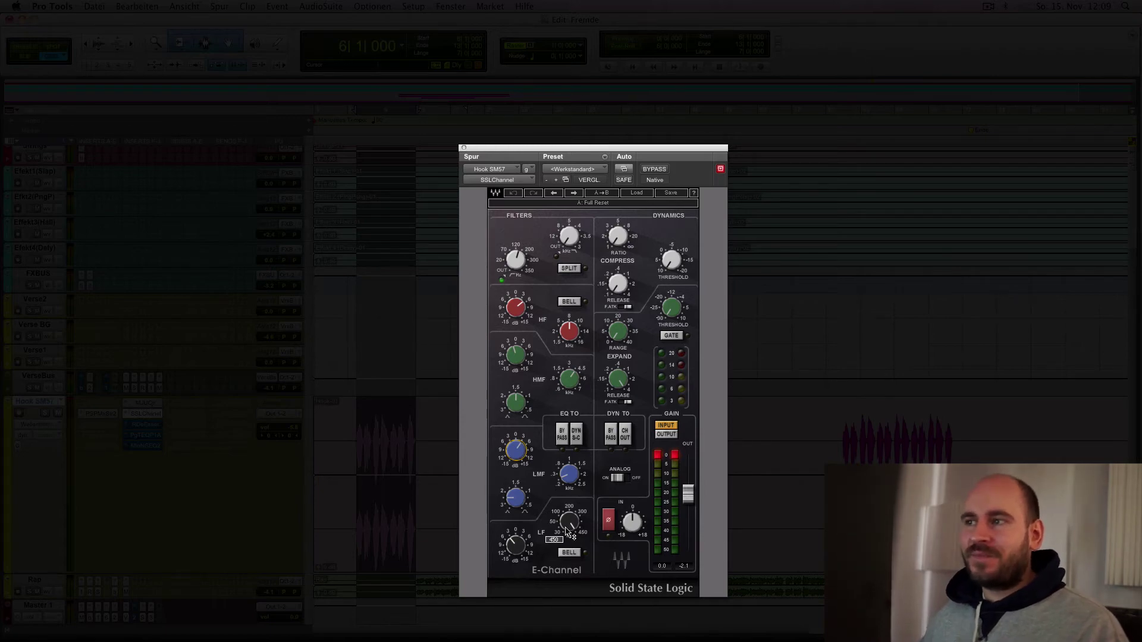
Step: Play the selected hook passage while toggling the SSLChannel bypass to compare the equalized and unprocessed sound, leaving the effect active
{"action": "left_click", "coordinate": [654, 170]}
{"action": "key", "text": "space"}
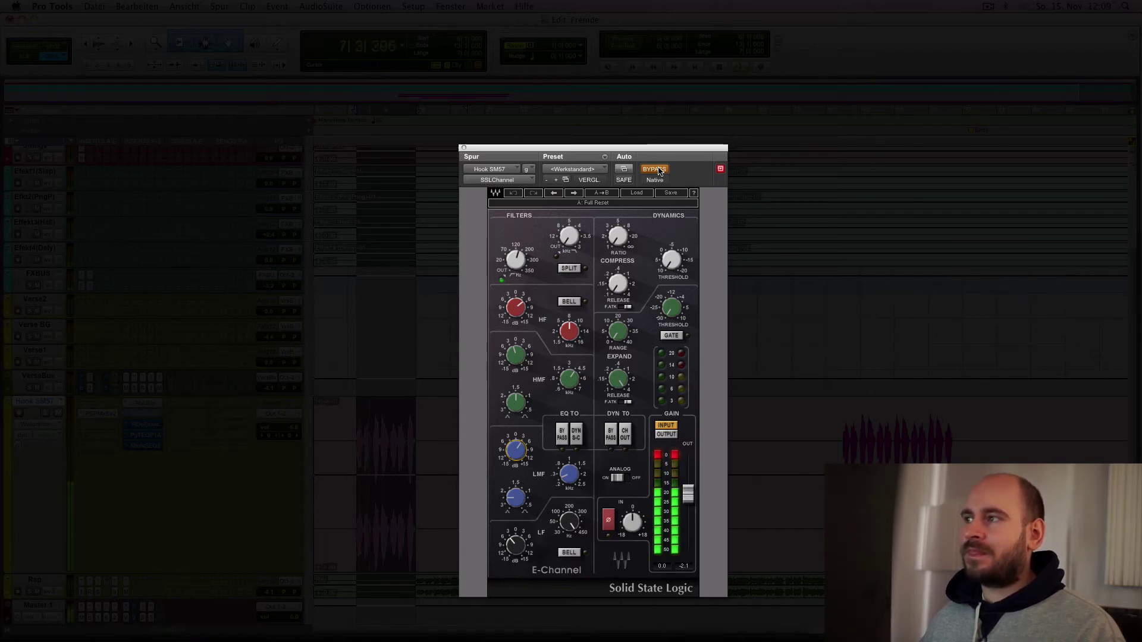
{"action": "left_click", "coordinate": [654, 169]}
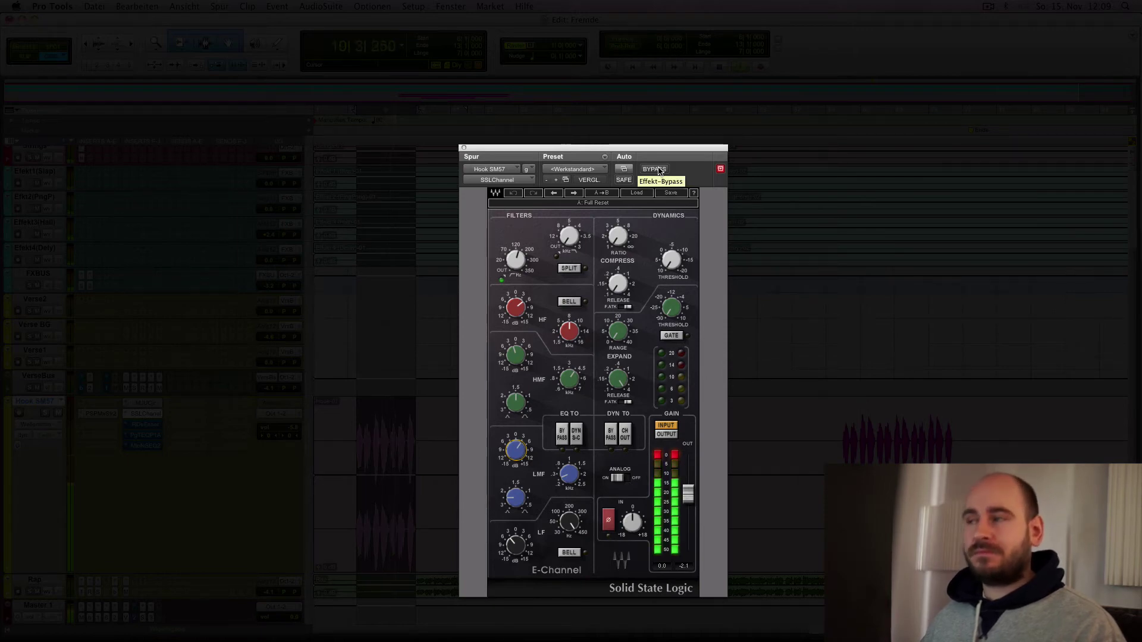
{"action": "left_click", "coordinate": [653, 170]}
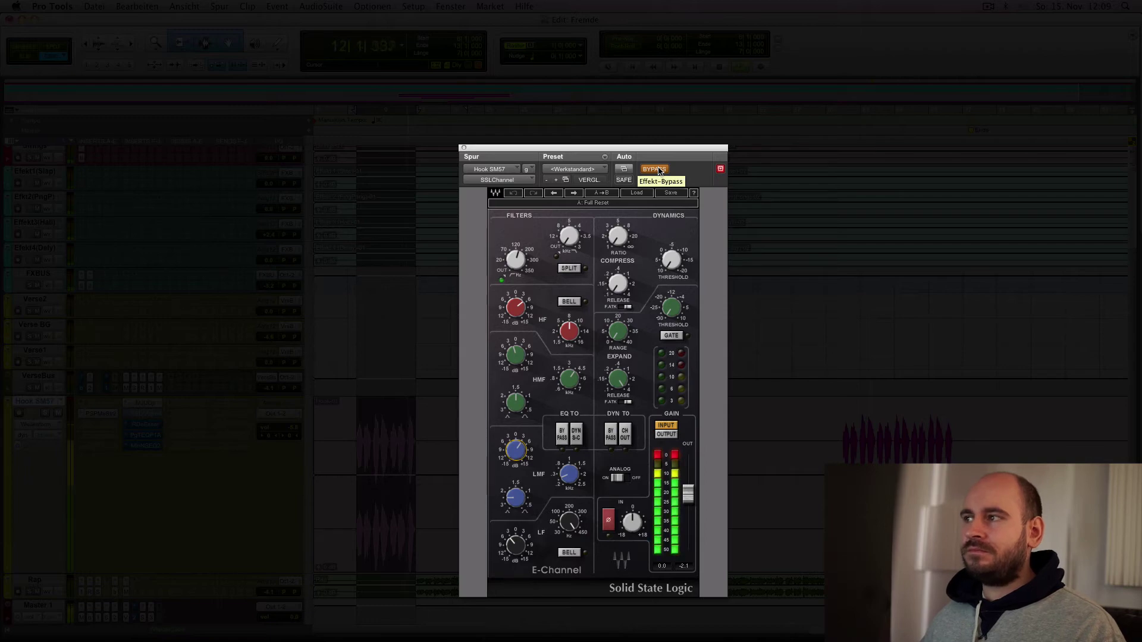
{"action": "left_click", "coordinate": [657, 169]}
{"action": "key", "text": "space"}
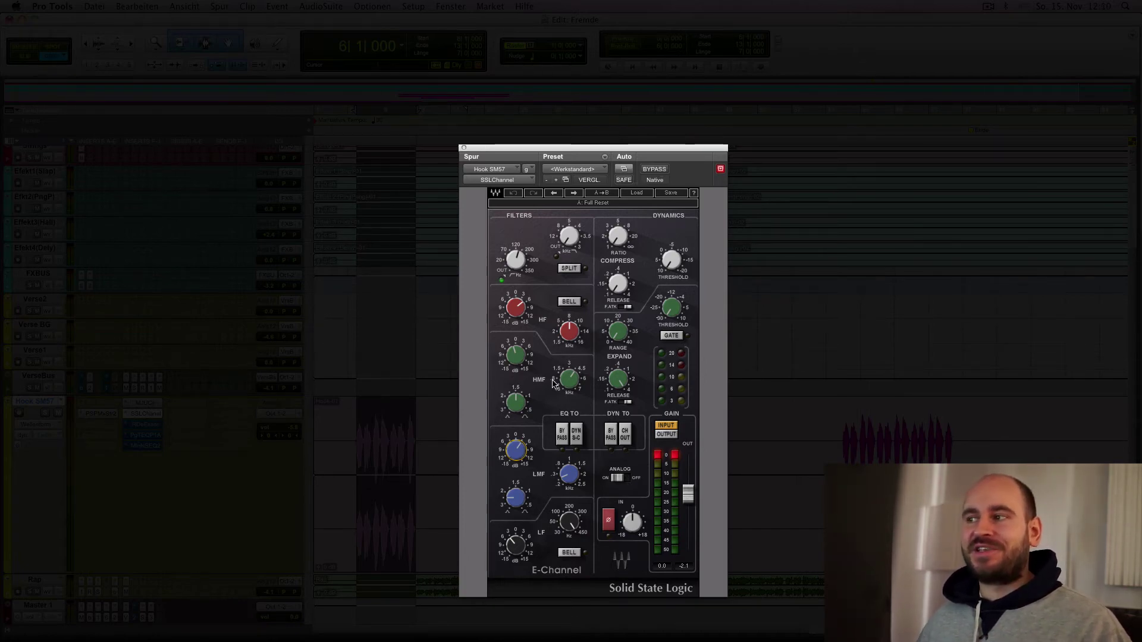
{"action": "mouse_move", "coordinate": [568, 379]}
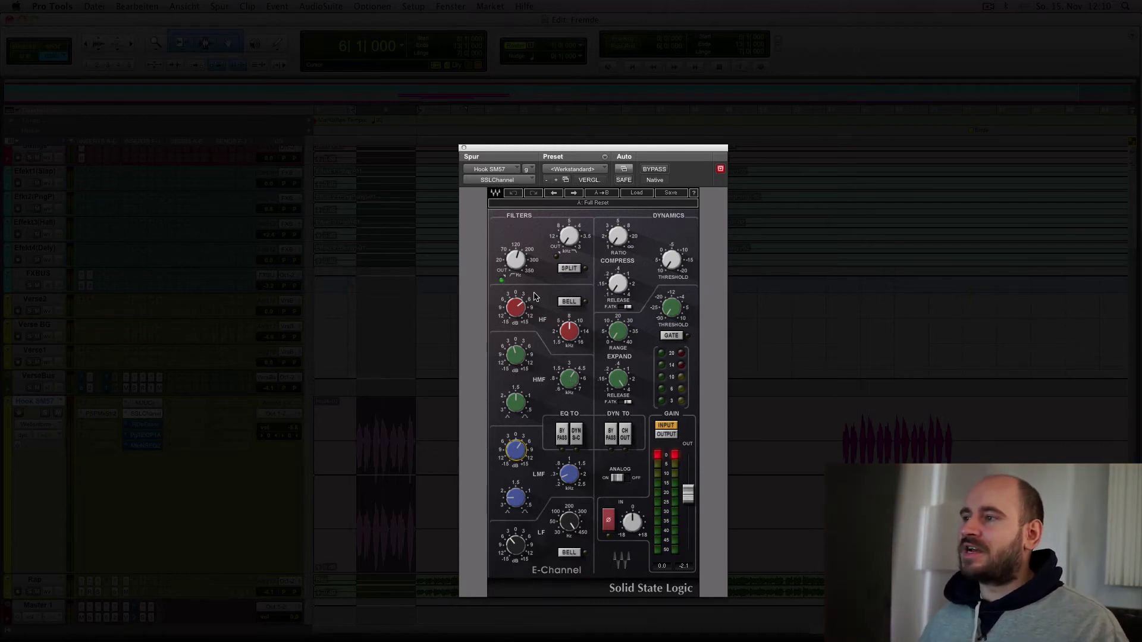
Step: Replace the SSLChannel window with RDeEsser on Hook SM57, compare the selected passage bypassed and active, and close it with the effect active
{"action": "left_click", "coordinate": [464, 148]}
{"action": "left_click", "coordinate": [155, 428]}
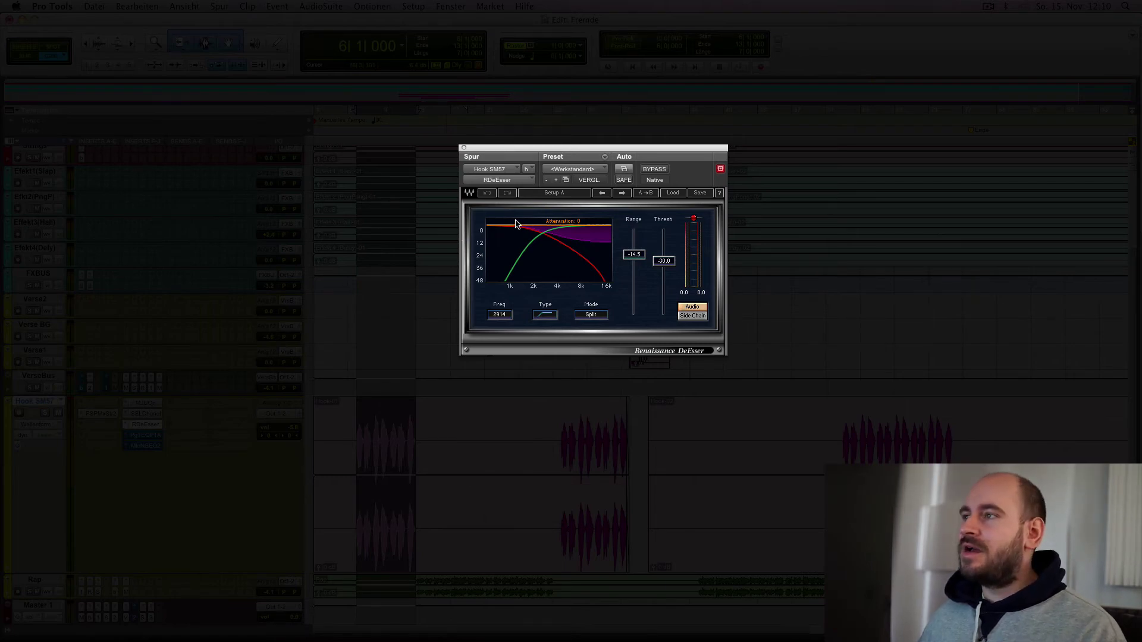
{"action": "left_click", "coordinate": [654, 170]}
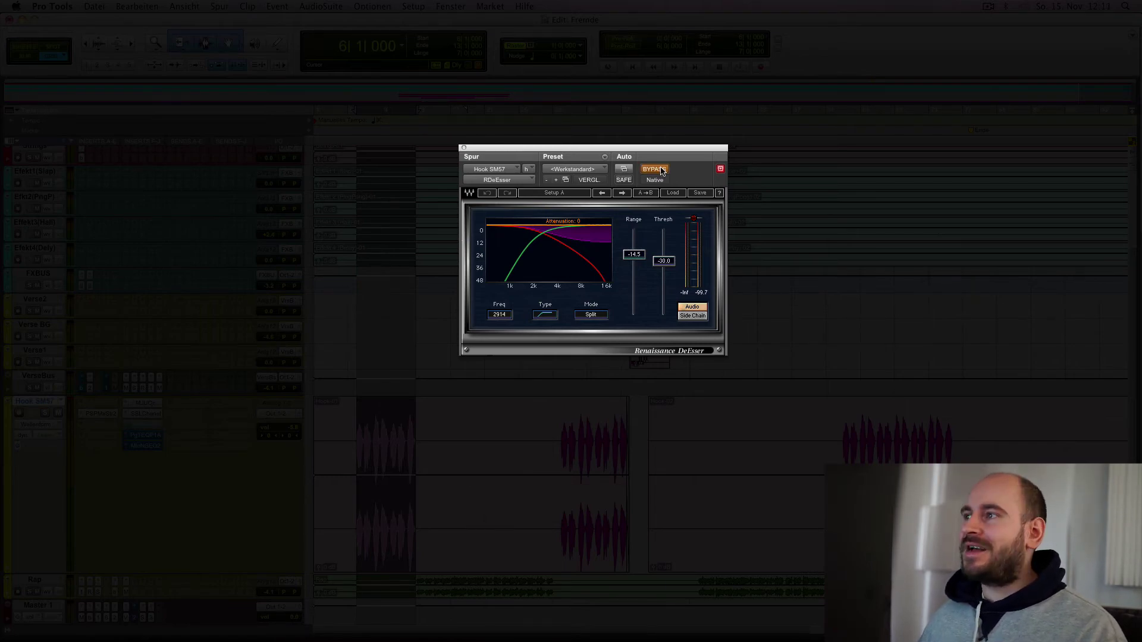
{"action": "key", "text": "space"}
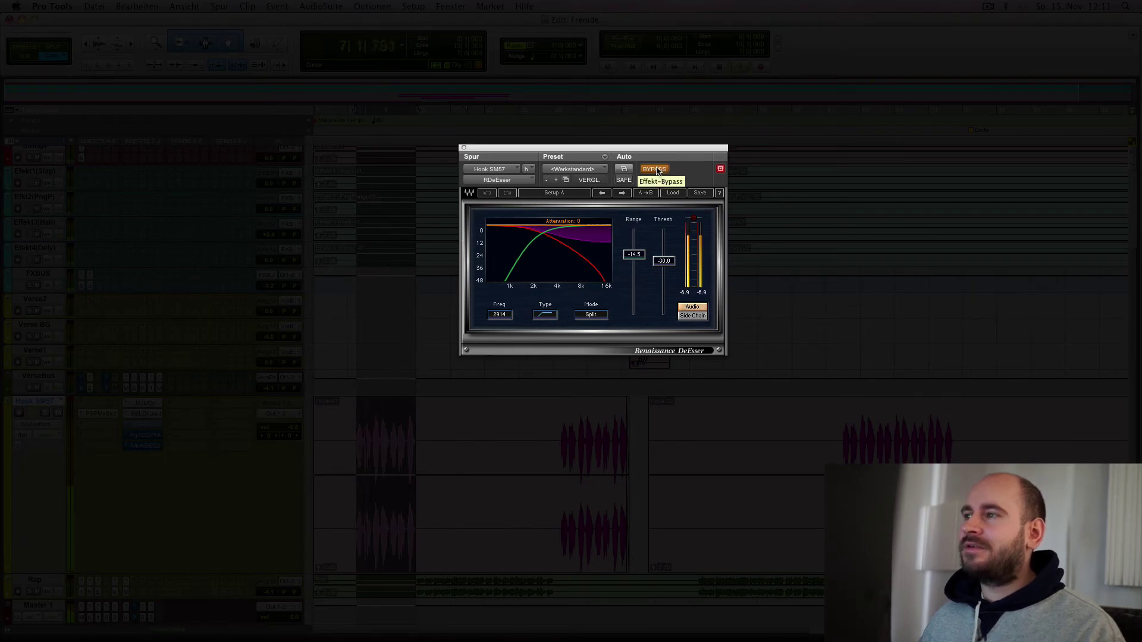
{"action": "left_click", "coordinate": [656, 170]}
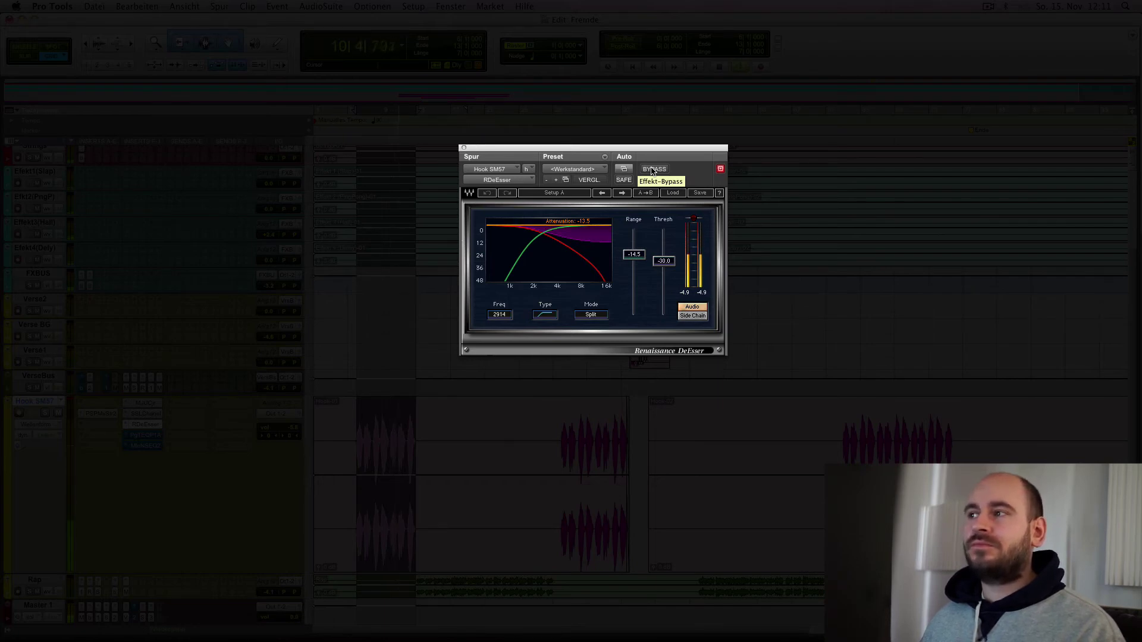
{"action": "key", "text": "space"}
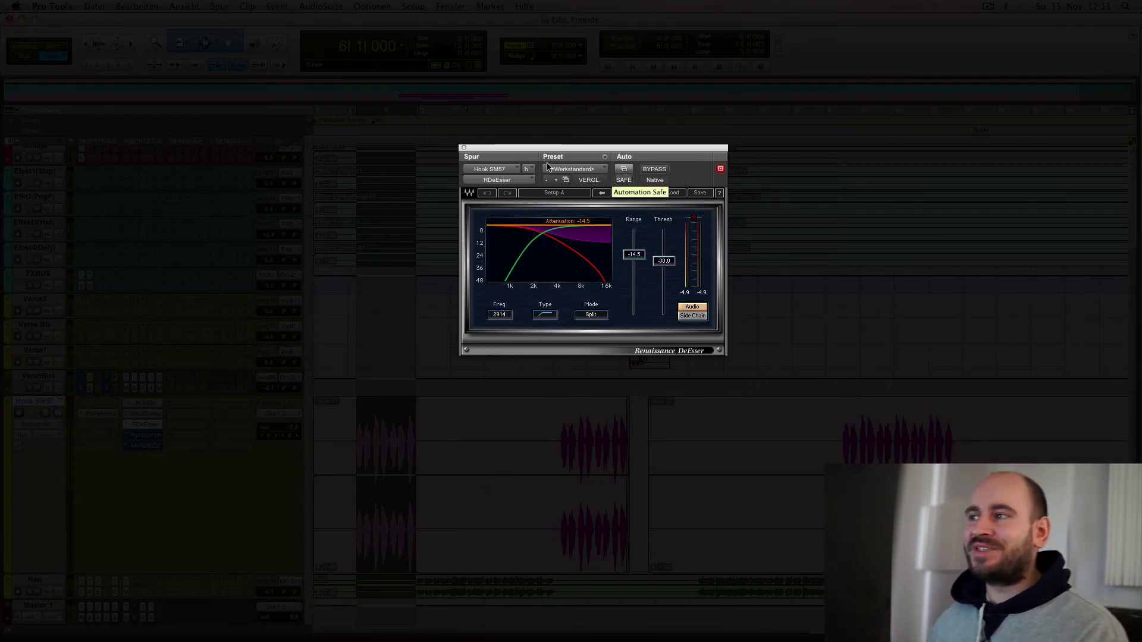
{"action": "left_click", "coordinate": [464, 147]}
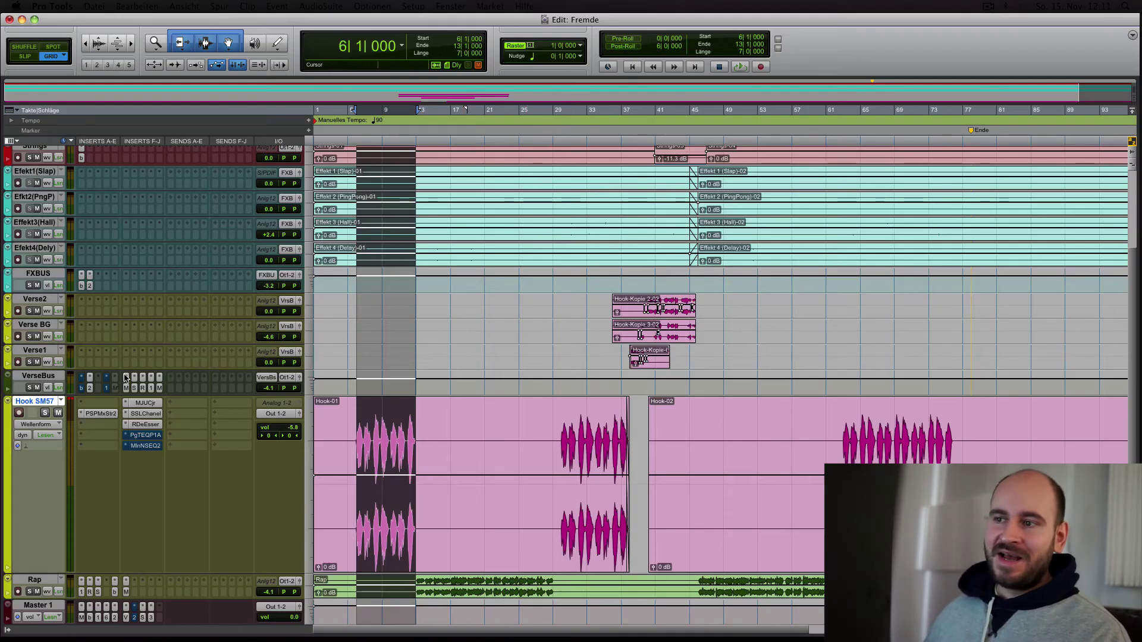
Step: Open the PuigTec EQP1A on Hook SM57, review its settings, compare the selected passage bypassed and active, and close it with bypass off
{"action": "left_click", "coordinate": [145, 435]}
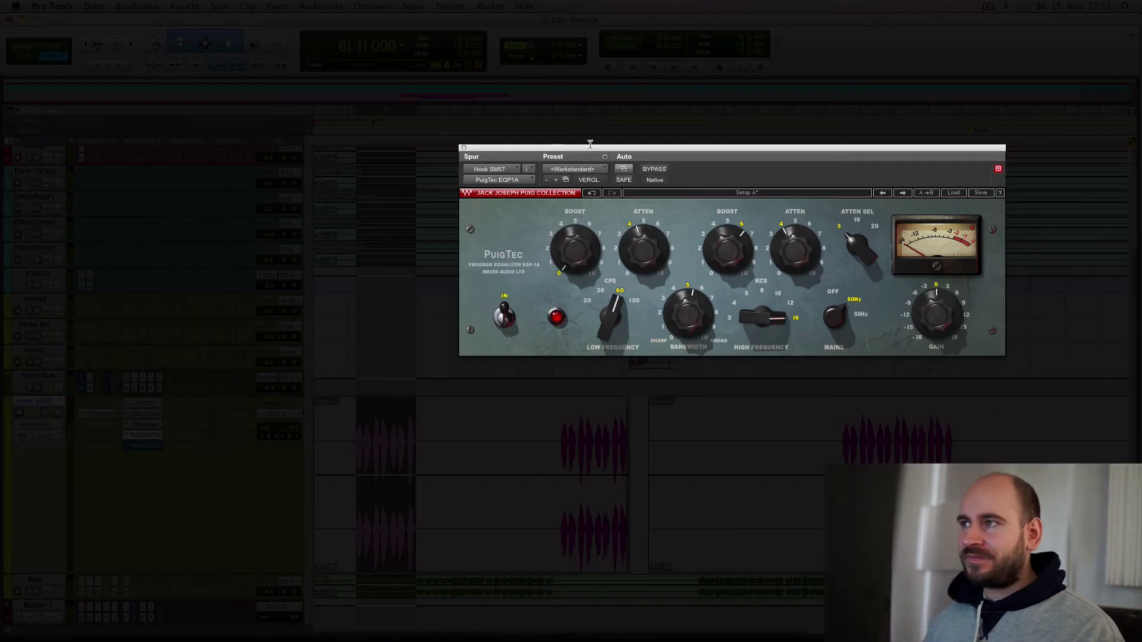
{"action": "left_click_drag", "start_coordinate": [586, 148], "coordinate": [493, 152]}
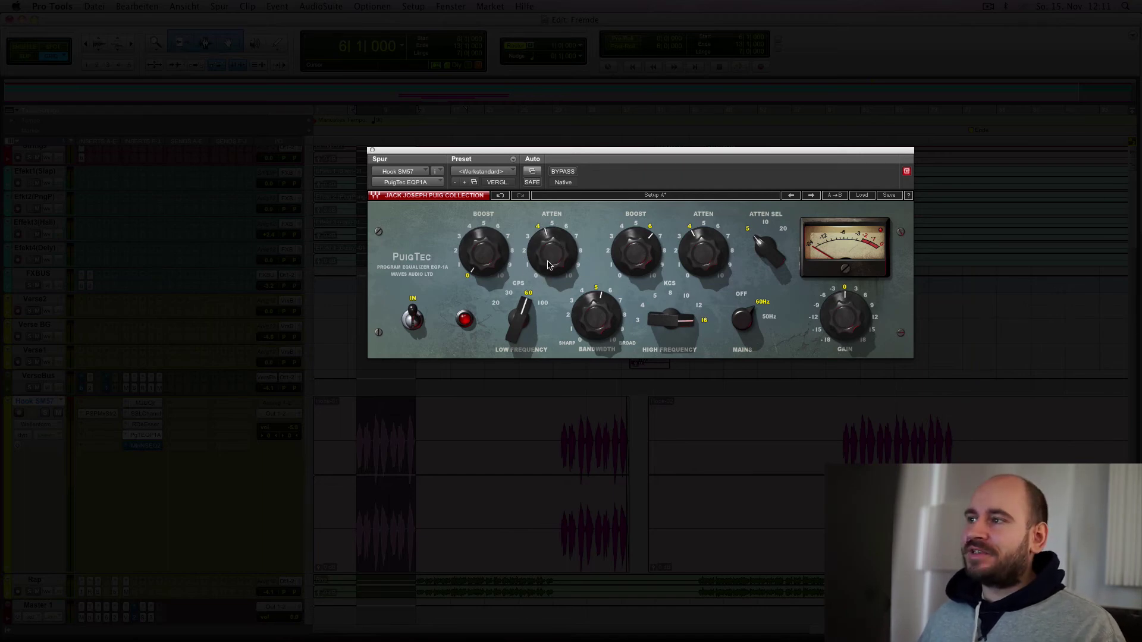
{"action": "mouse_move", "coordinate": [547, 242]}
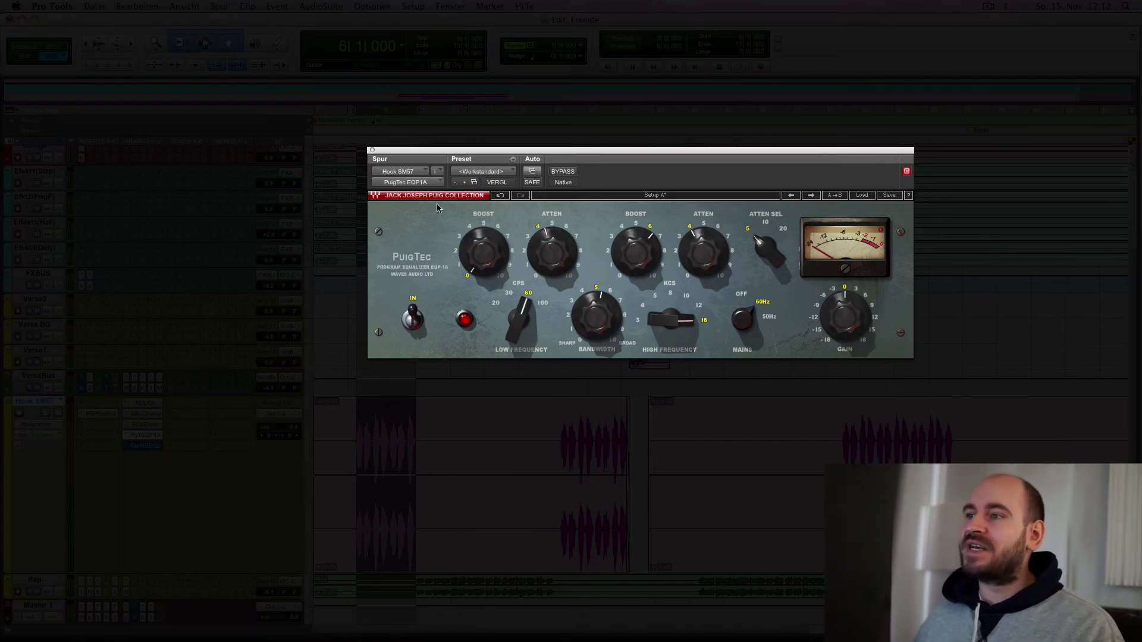
{"action": "left_click", "coordinate": [562, 173]}
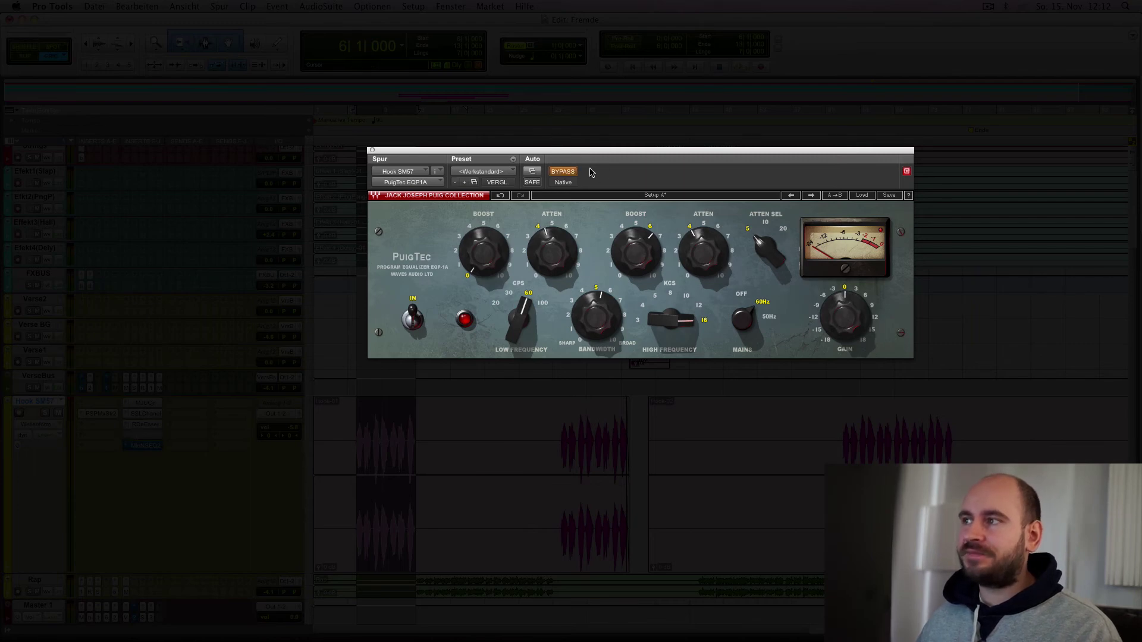
{"action": "key", "text": "space"}
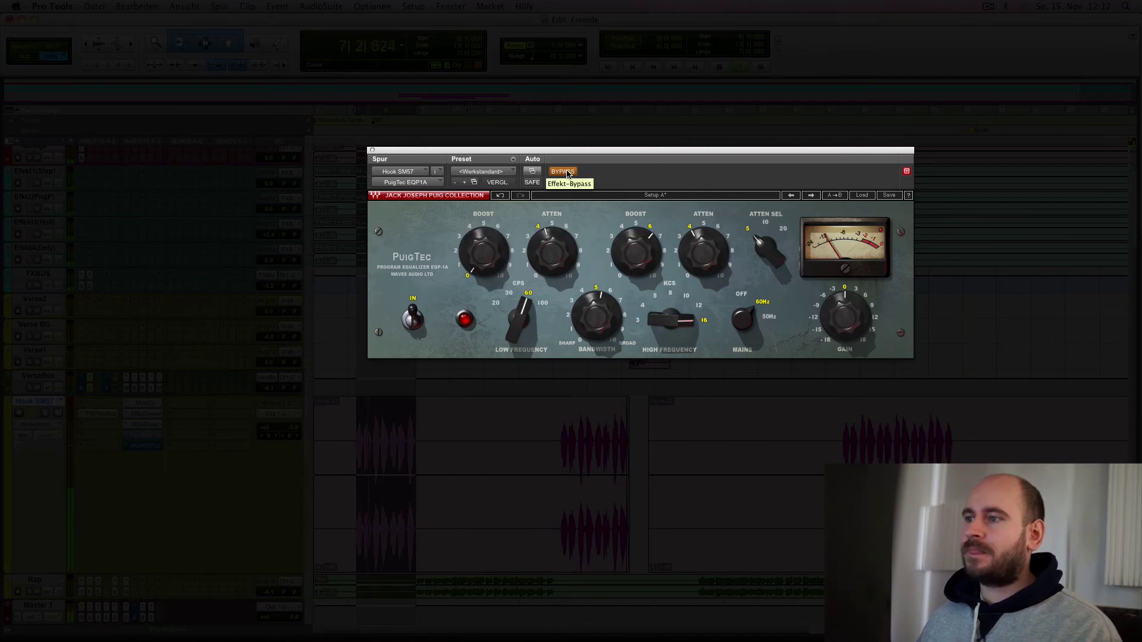
{"action": "left_click", "coordinate": [566, 173]}
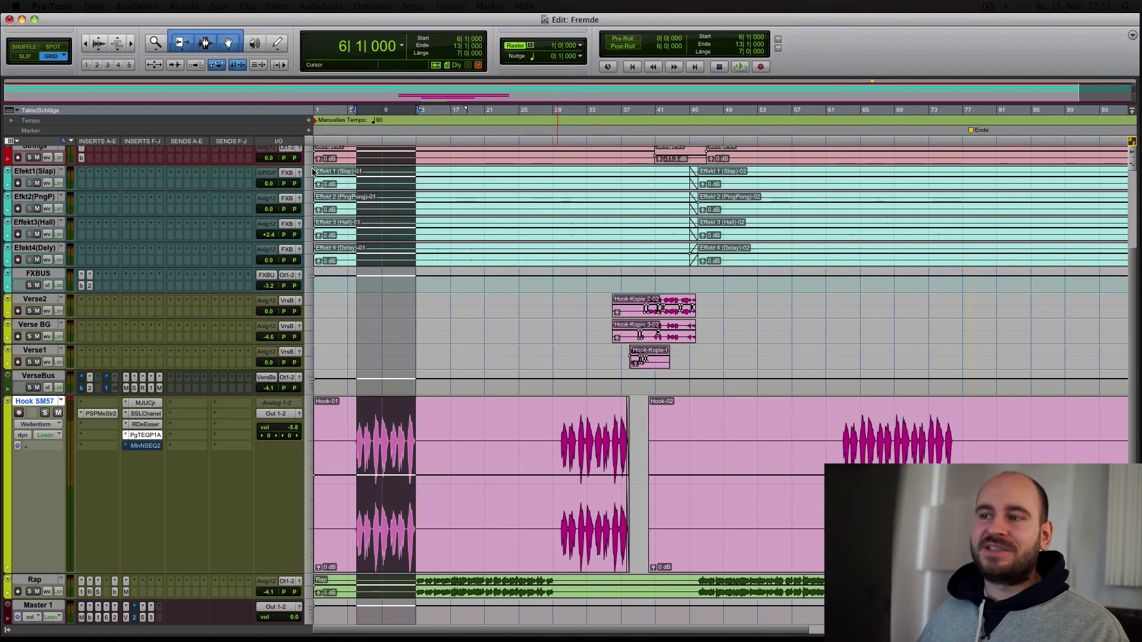
{"action": "left_click", "coordinate": [373, 150]}
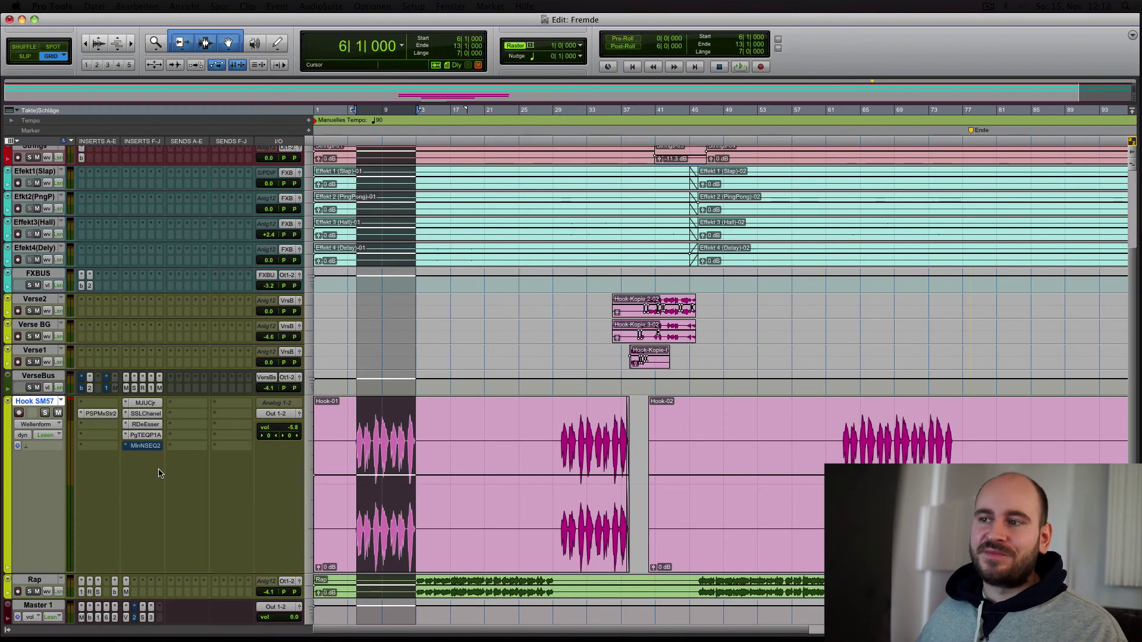
Step: Open the Millennia NSEQ-2 on Hook SM57 and play the selected passage bypassed and active, leaving the equalizer active
{"action": "left_click", "coordinate": [141, 447]}
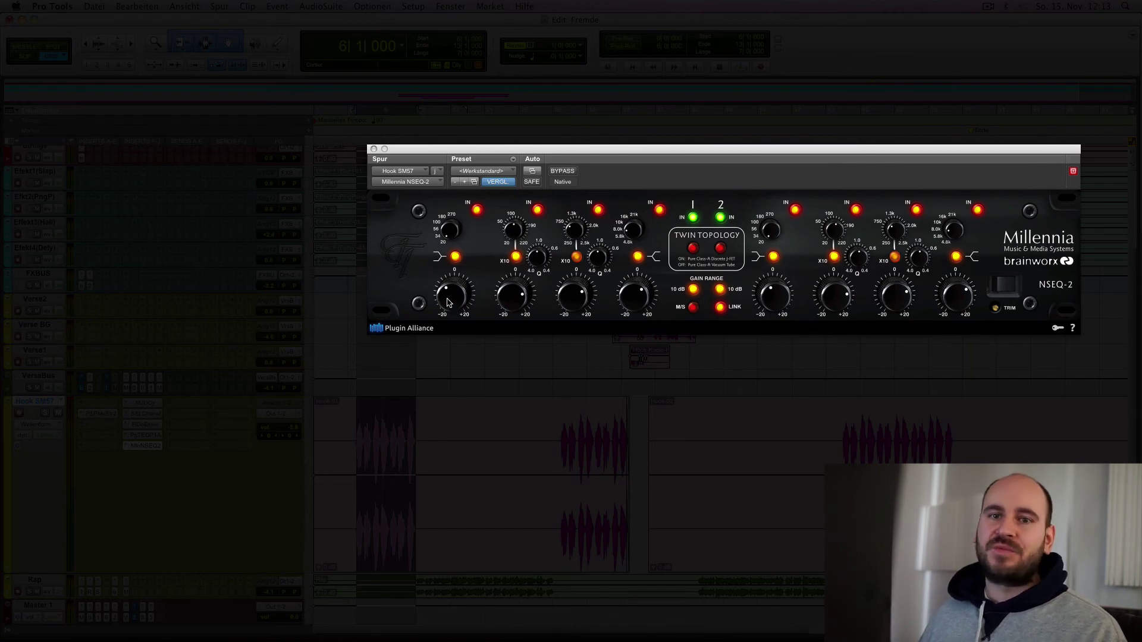
{"action": "left_click", "coordinate": [564, 171]}
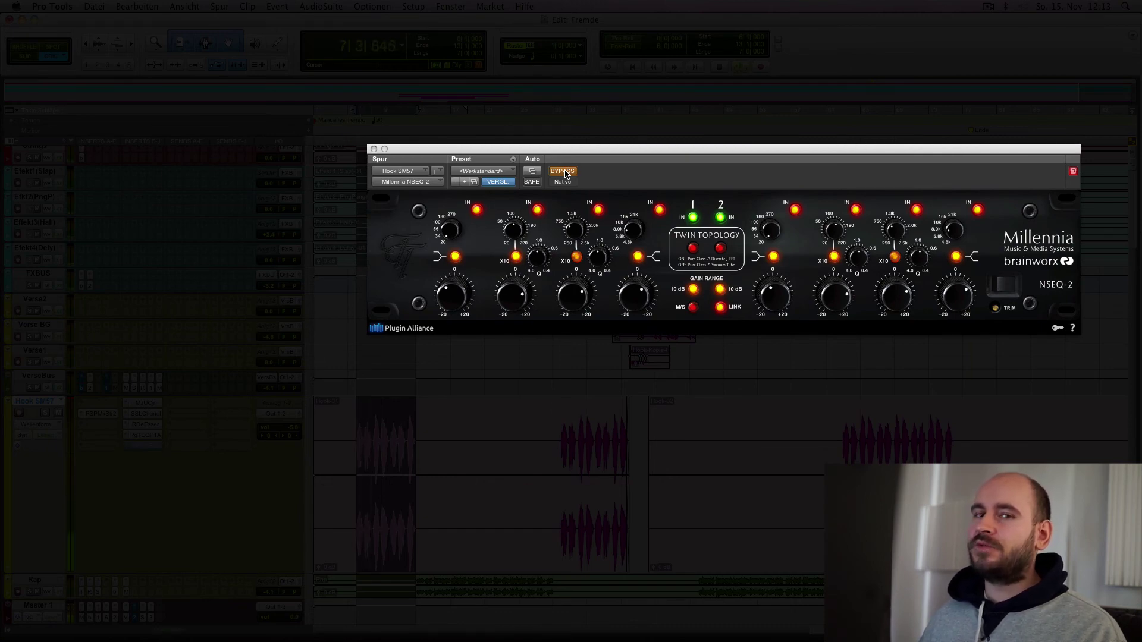
{"action": "left_click", "coordinate": [564, 172]}
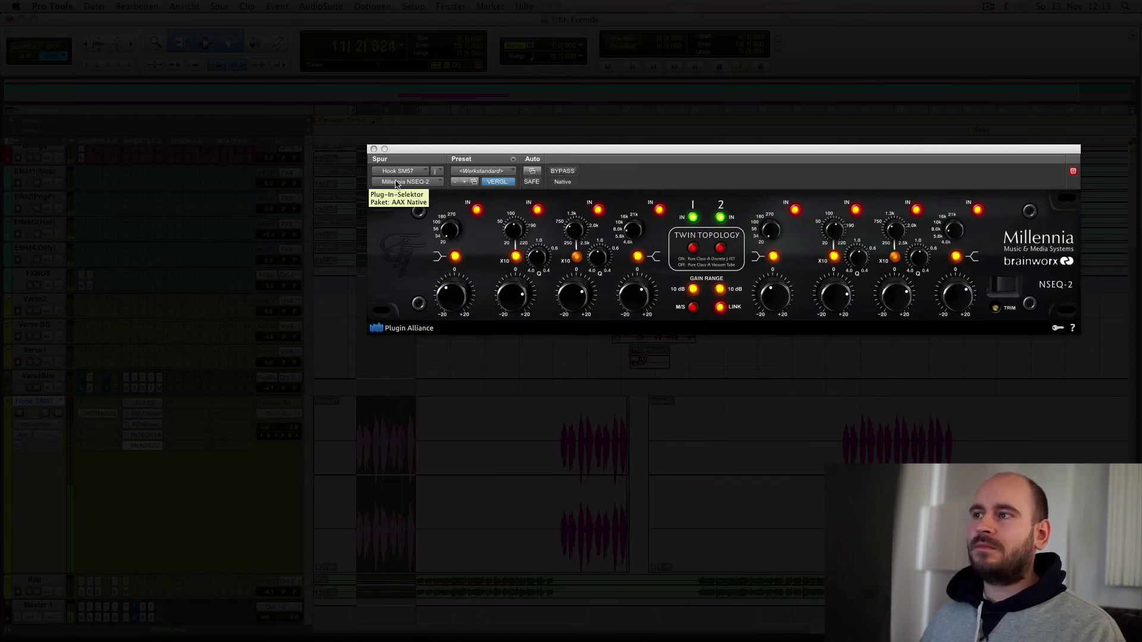
{"action": "key", "text": "space"}
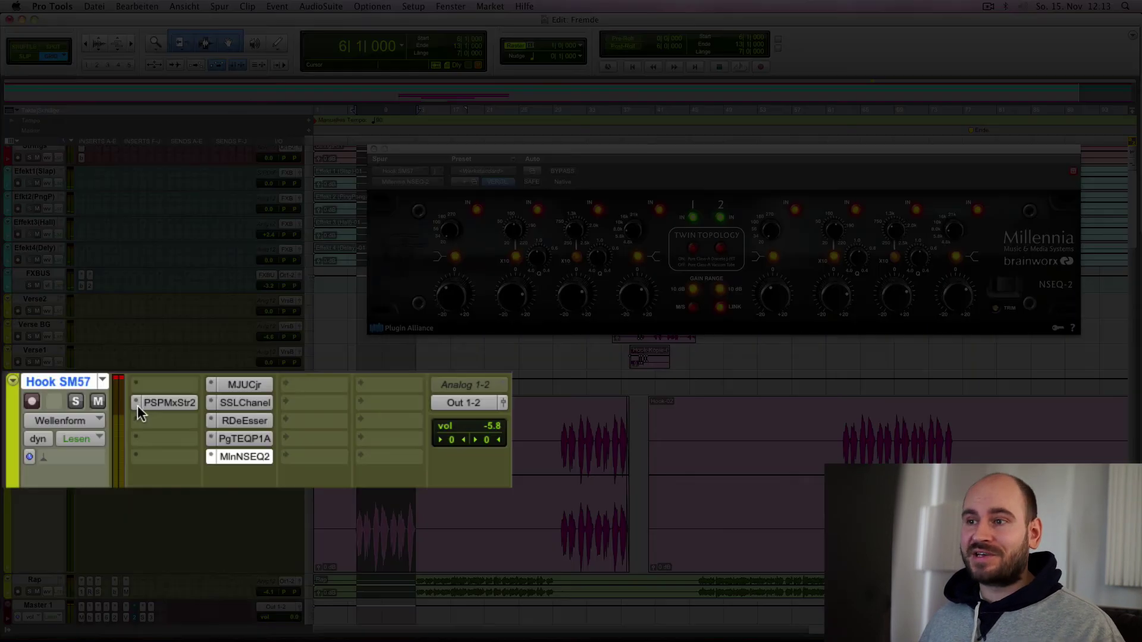
Step: Bypass all six inserts on the Hook SM57 track and play the selected hook passage without effects
{"action": "left_click", "coordinate": [237, 437]}
{"action": "left_click", "coordinate": [234, 455]}
{"action": "key", "text": "space"}
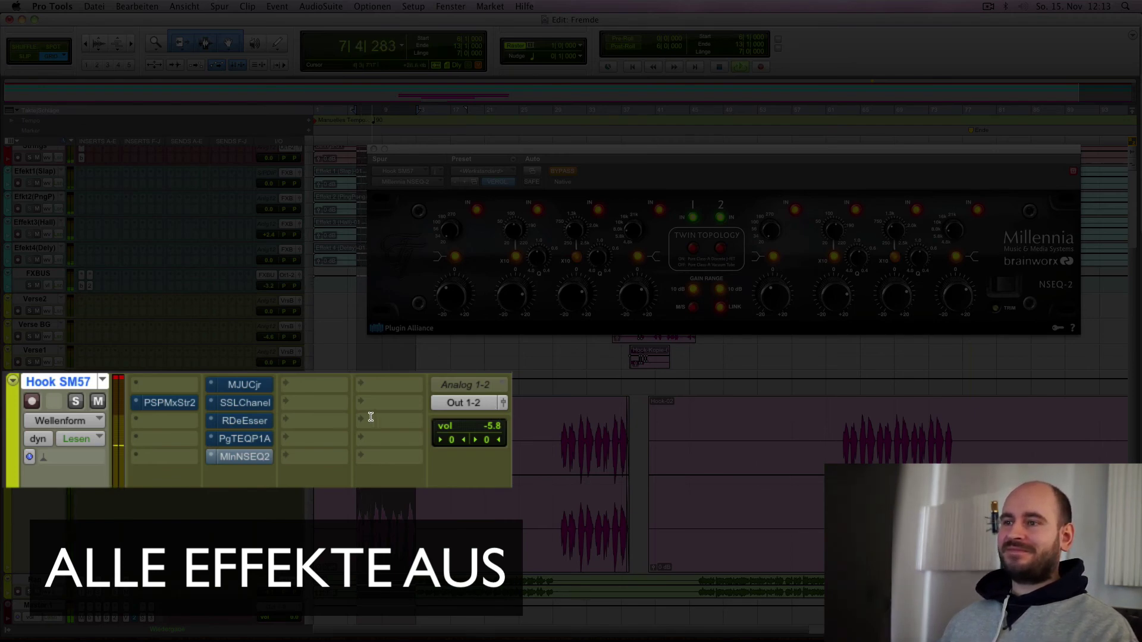
{"action": "key", "text": "space"}
Step: Reactivate all six inserts on Hook SM57 and play the selected passage with every effect on, closing the Millennia NSEQ-2 window
{"action": "left_click", "coordinate": [225, 457]}
{"action": "left_click", "coordinate": [227, 438]}
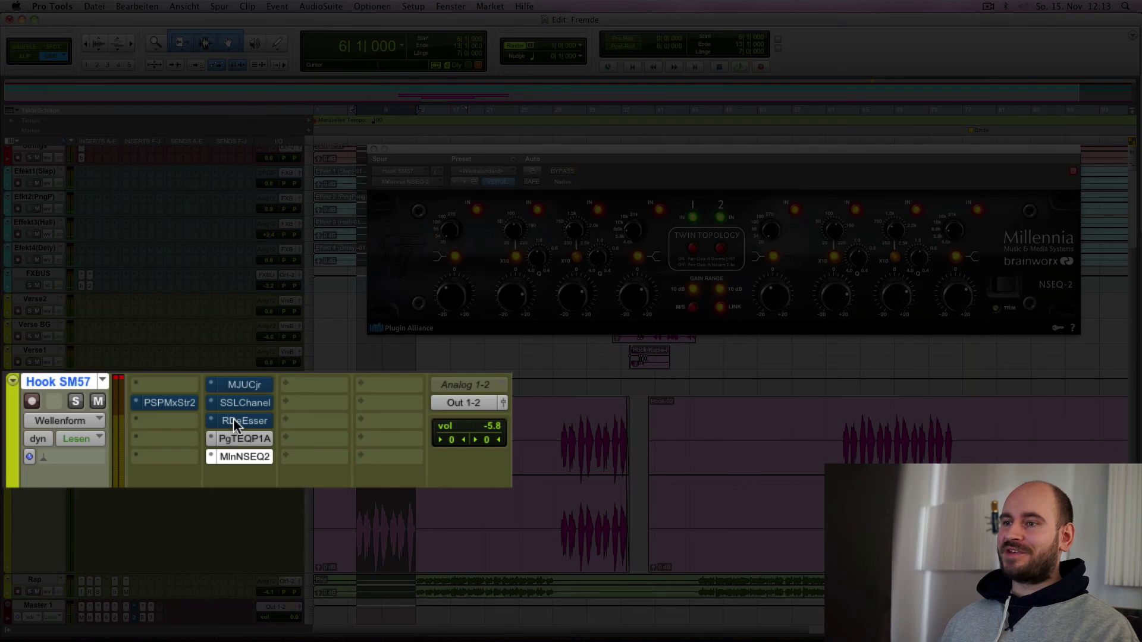
{"action": "left_click", "coordinate": [233, 420]}
{"action": "left_click", "coordinate": [233, 403]}
{"action": "left_click", "coordinate": [234, 385]}
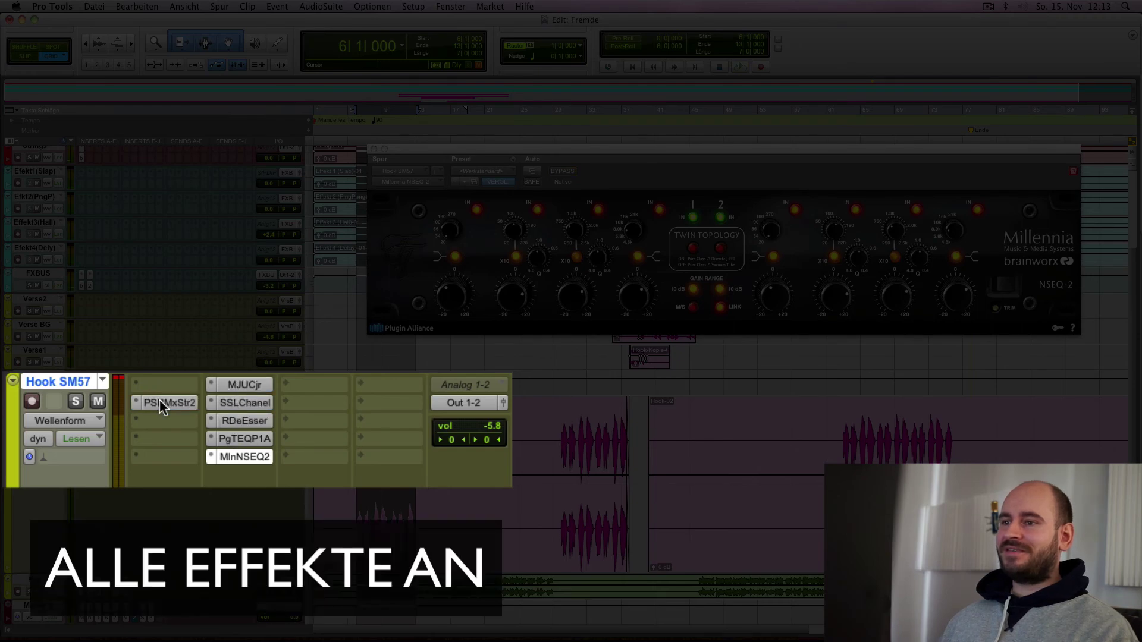
{"action": "key", "text": "space"}
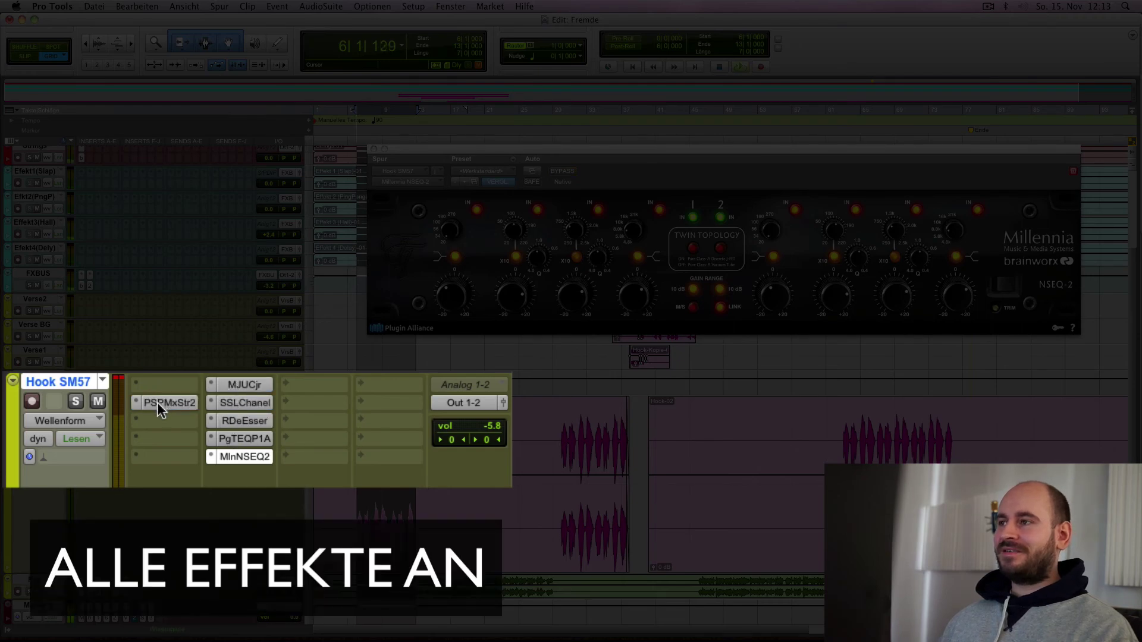
{"action": "left_click", "coordinate": [374, 149]}
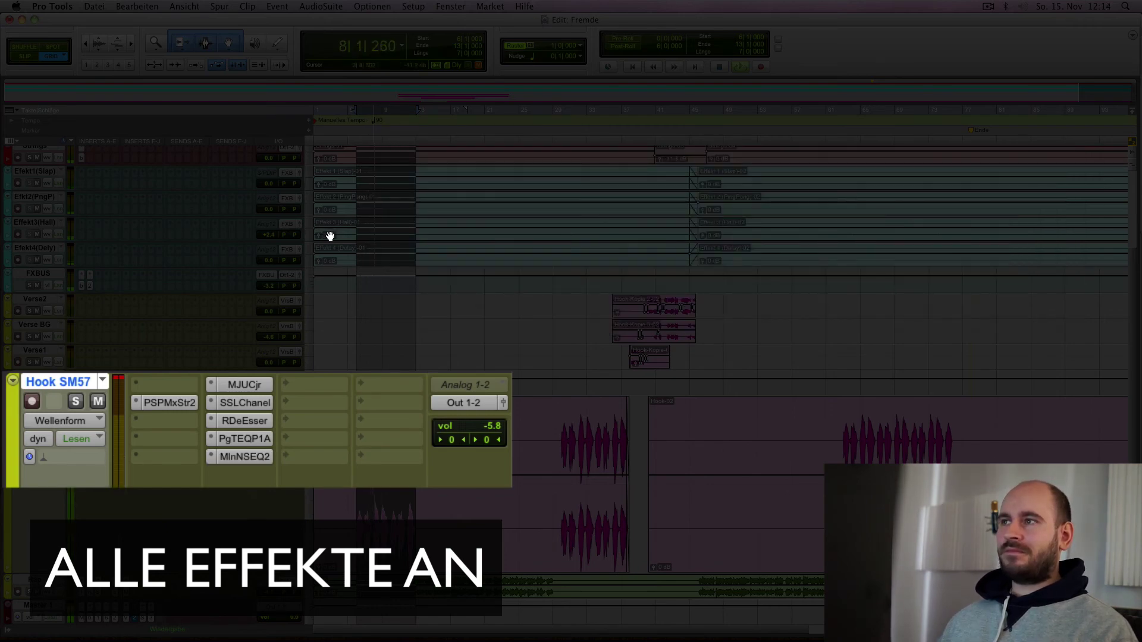
{"action": "key", "text": "space"}
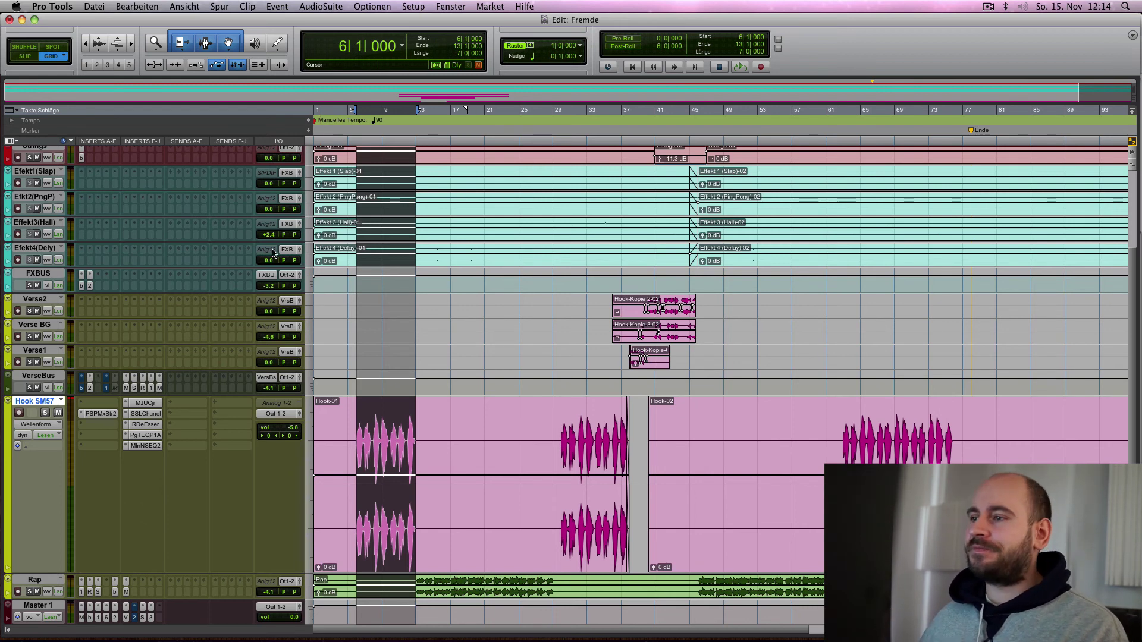
Step: Set the playback start to bar 36 and play the Verse section through about bar 45 to hear the SM7B recording
{"action": "left_click", "coordinate": [562, 111]}
{"action": "left_click", "coordinate": [604, 110]}
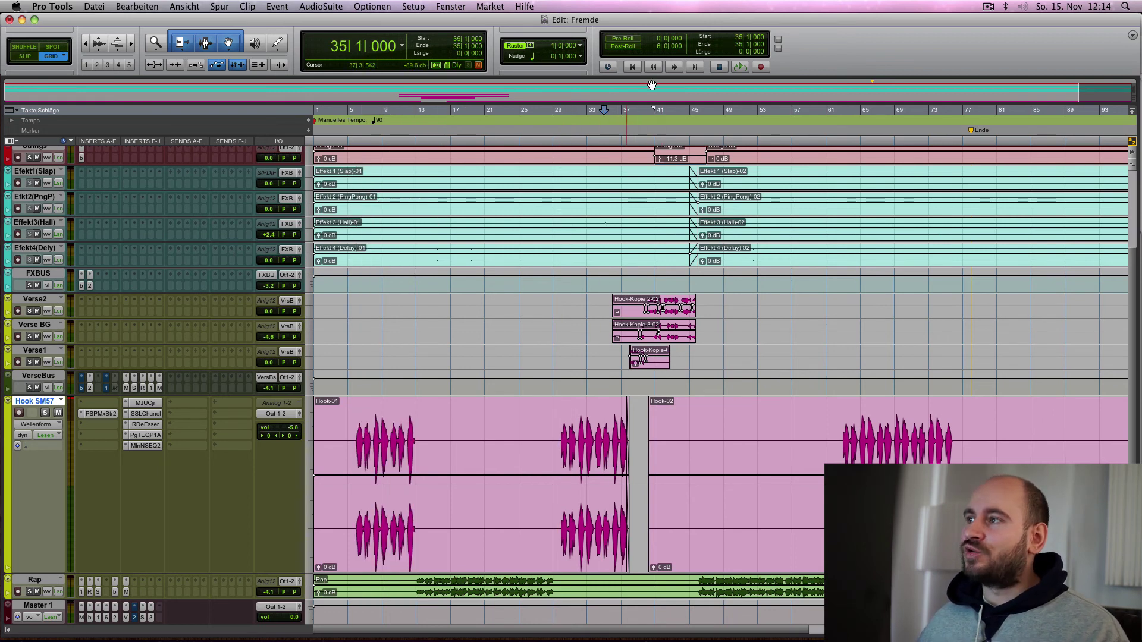
{"action": "left_click", "coordinate": [619, 110]}
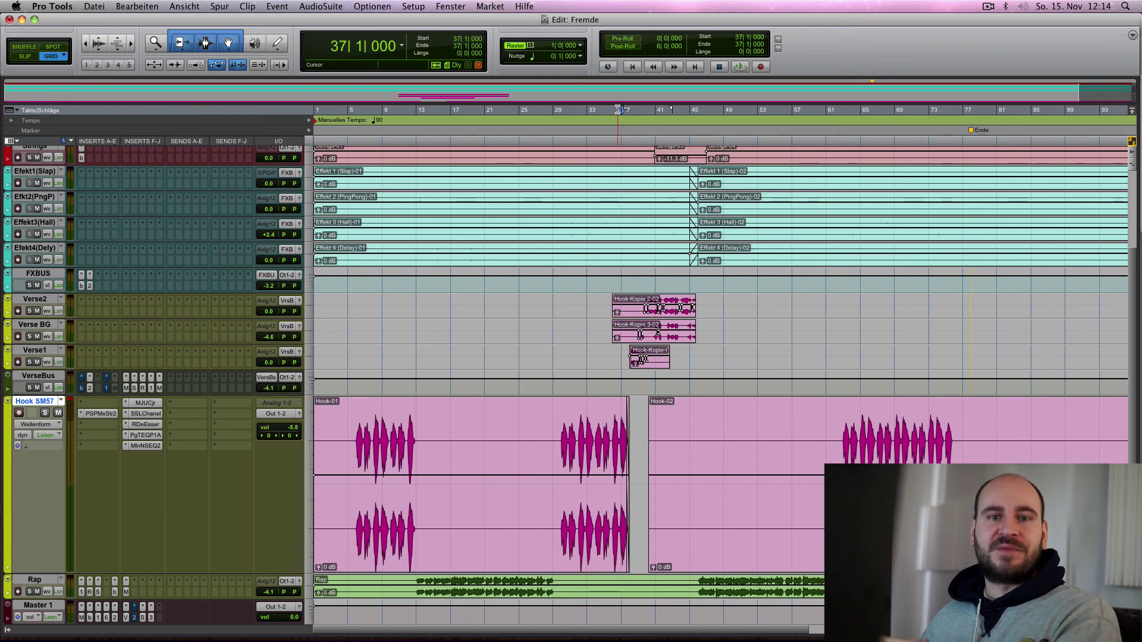
{"action": "left_click", "coordinate": [611, 110]}
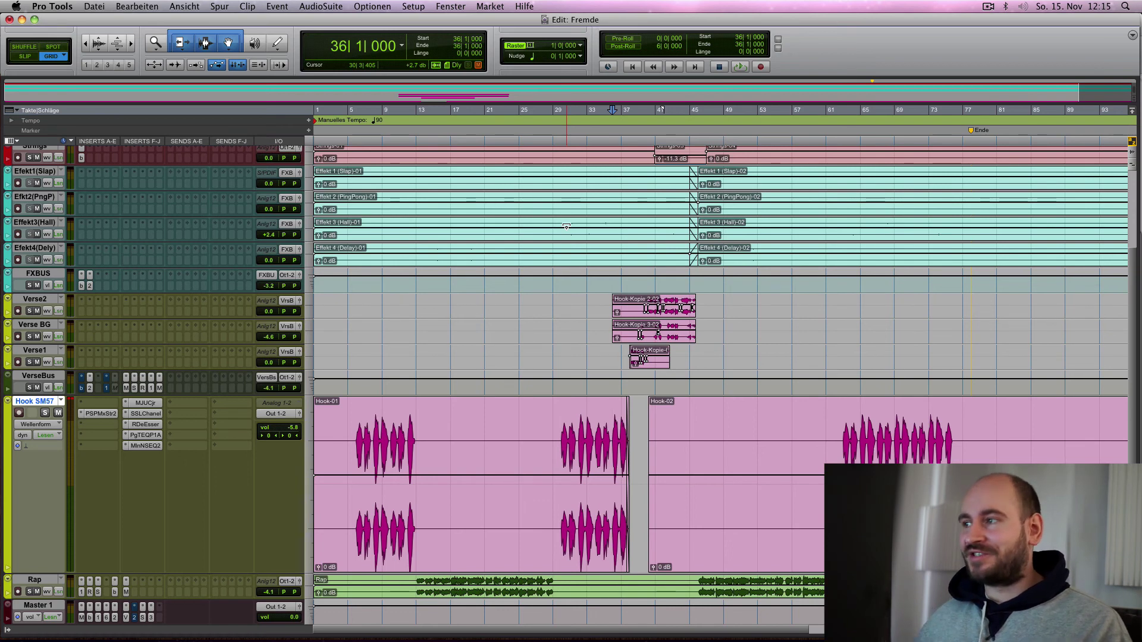
{"action": "key", "text": "space"}
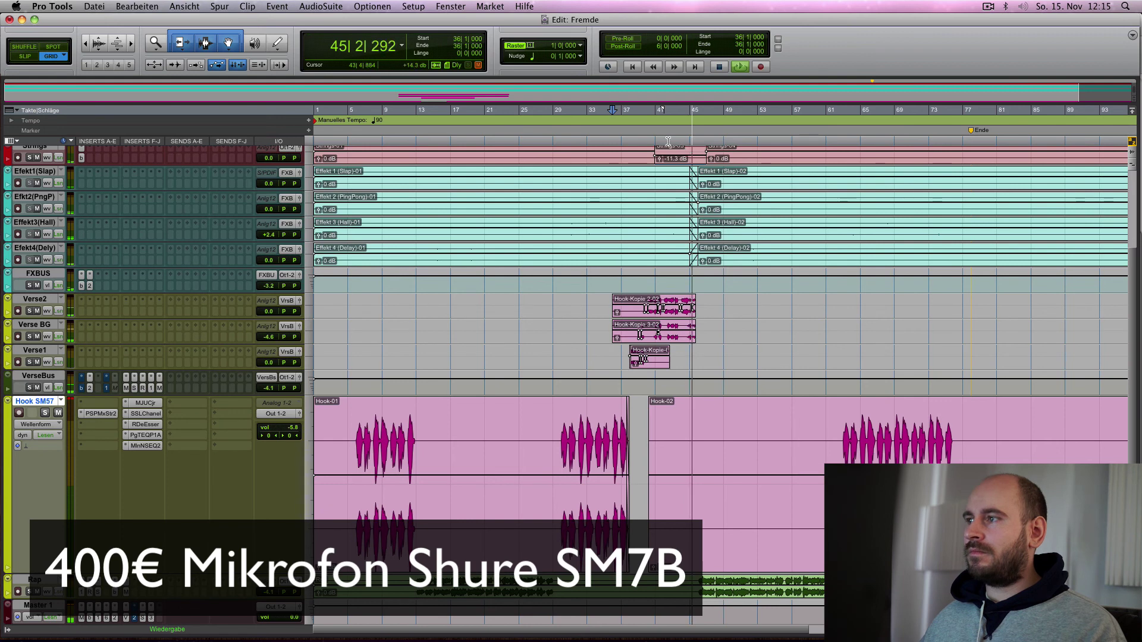
{"action": "key", "text": "space"}
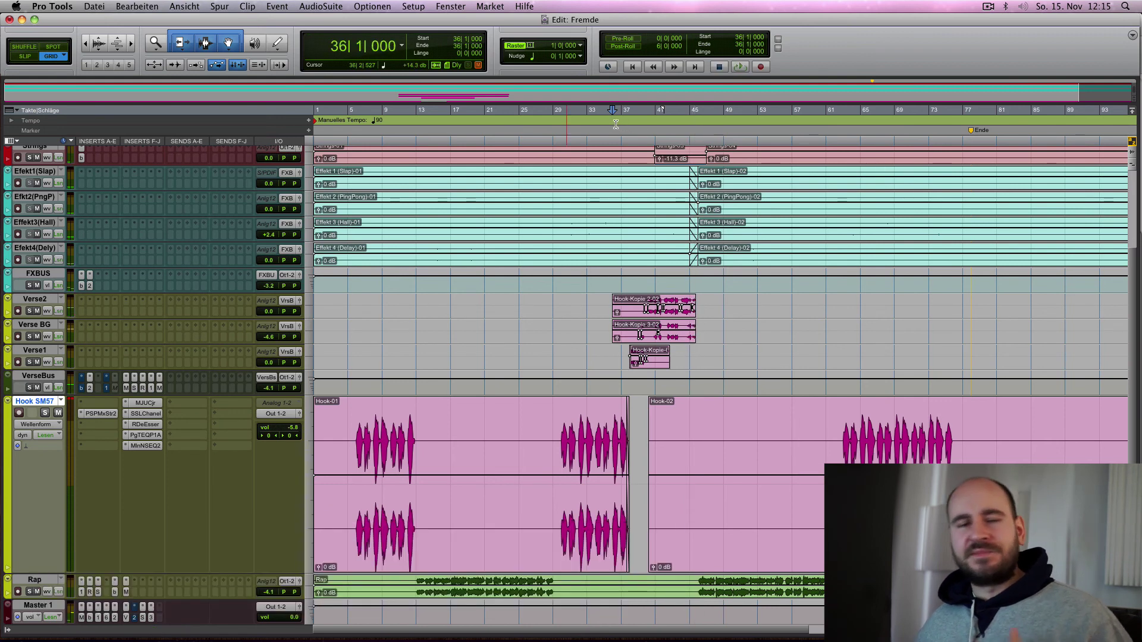